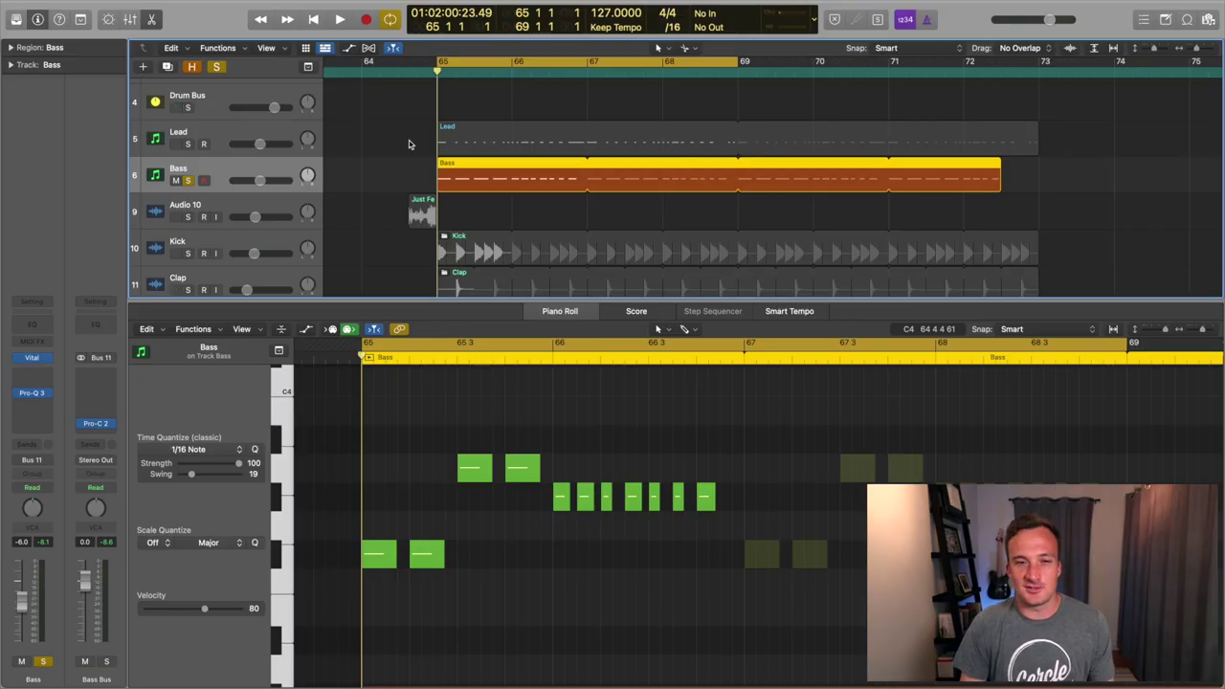
Play the soloed bass line and open the Vital synth on the Bass track.
key(space)
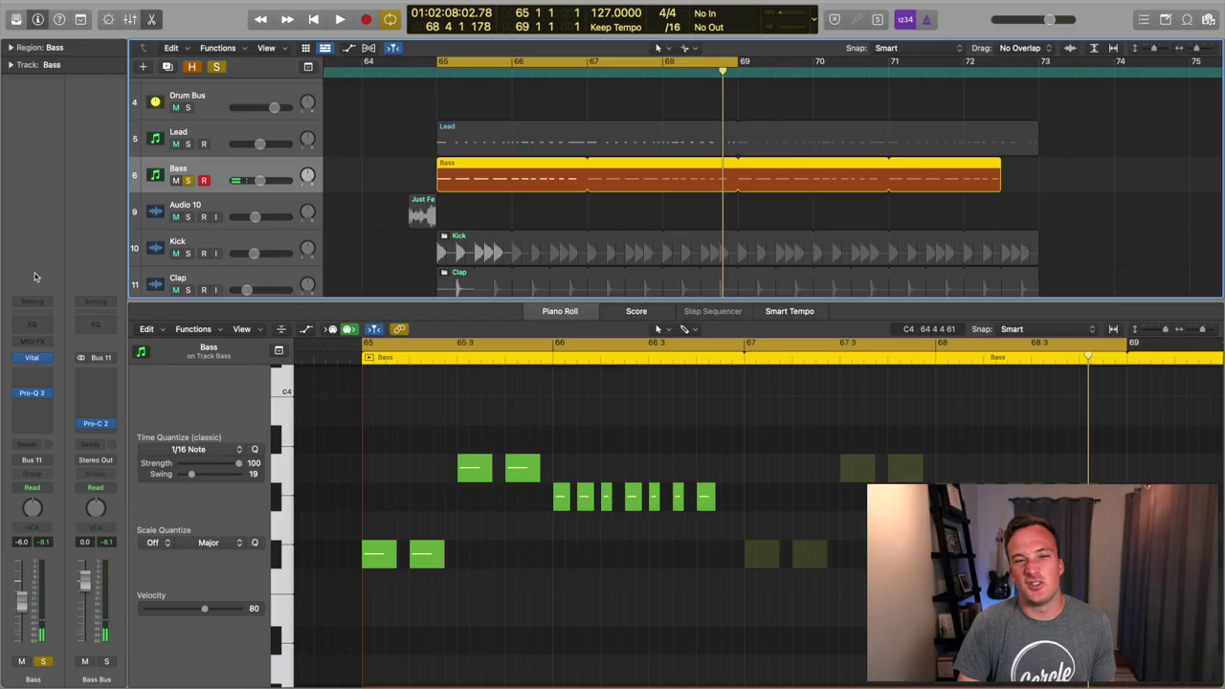
click(32, 359)
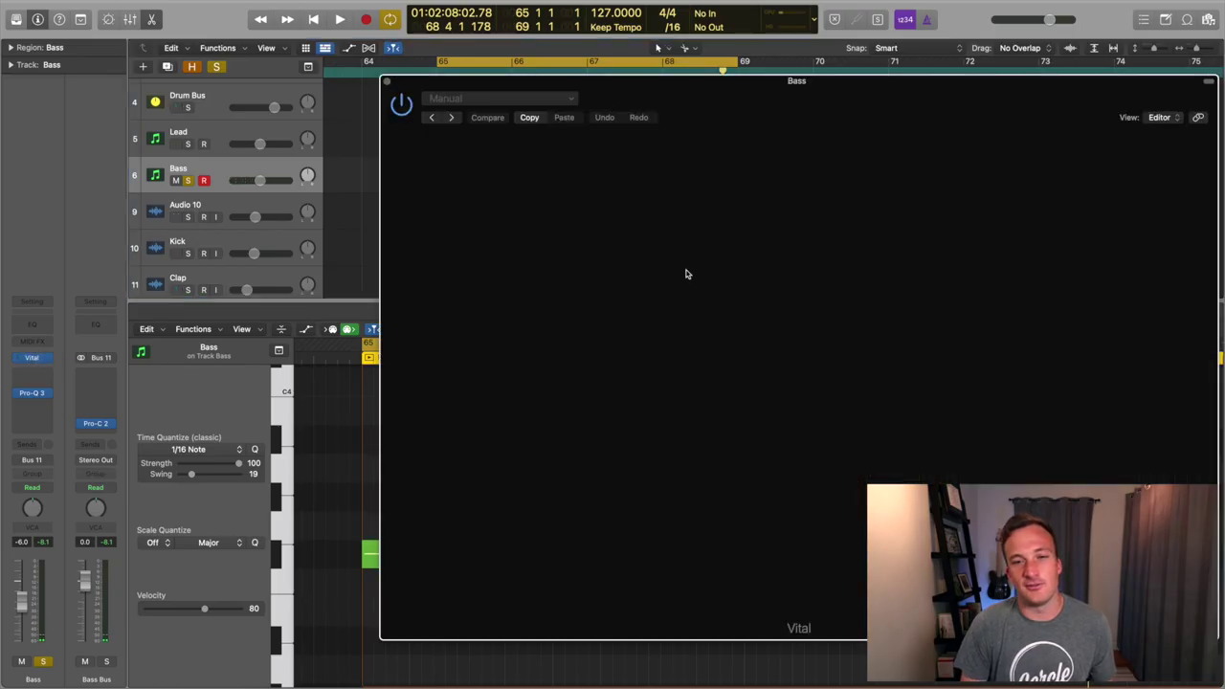
drag(697, 81, 416, 40)
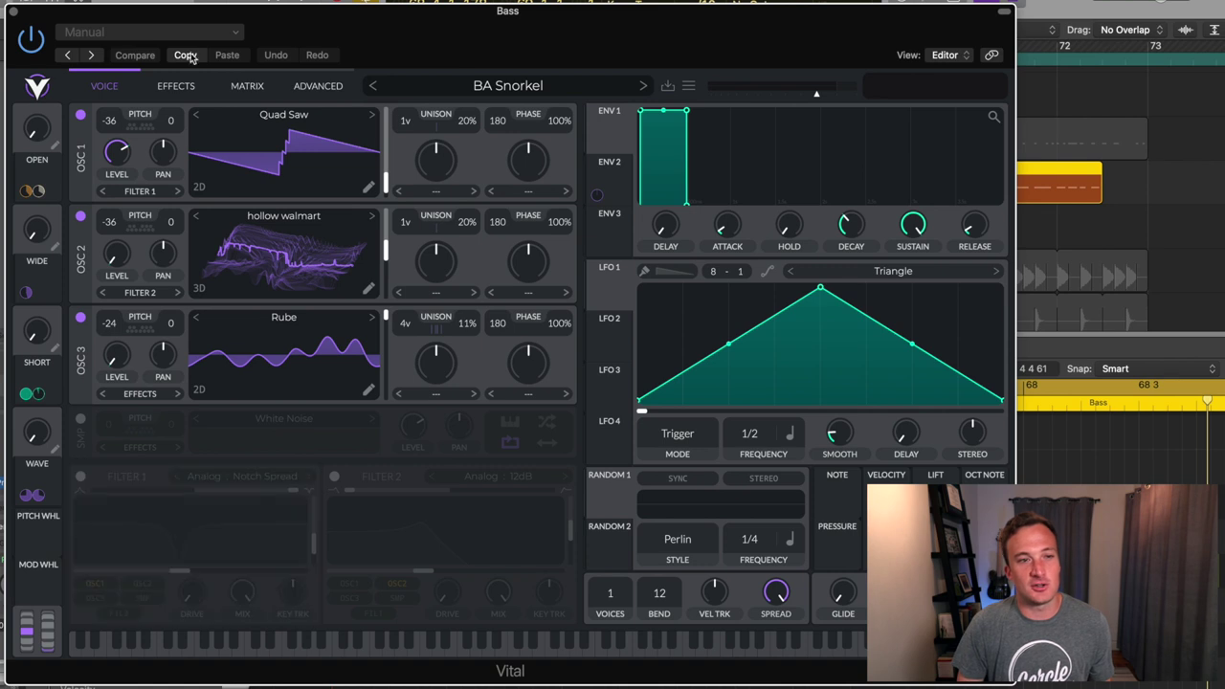
Bypass the Filter and EQ effects in the bass patch, and re-enable them one at a time to hear each contribution.
click(178, 85)
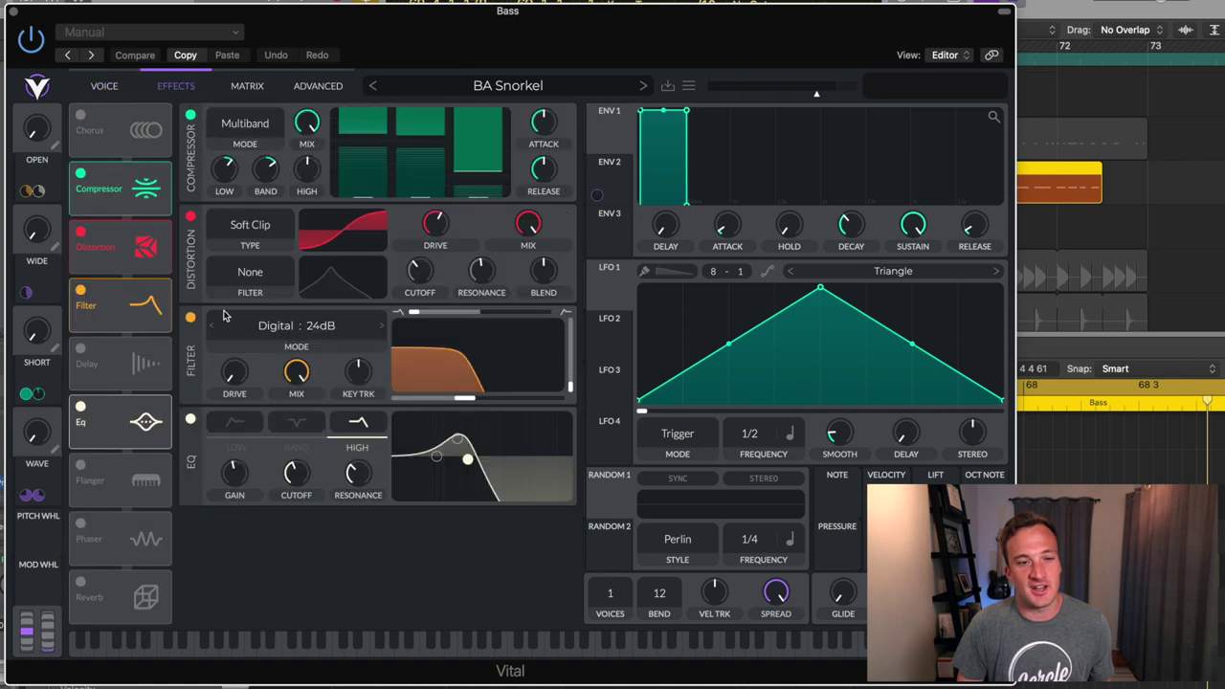
click(192, 320)
click(191, 419)
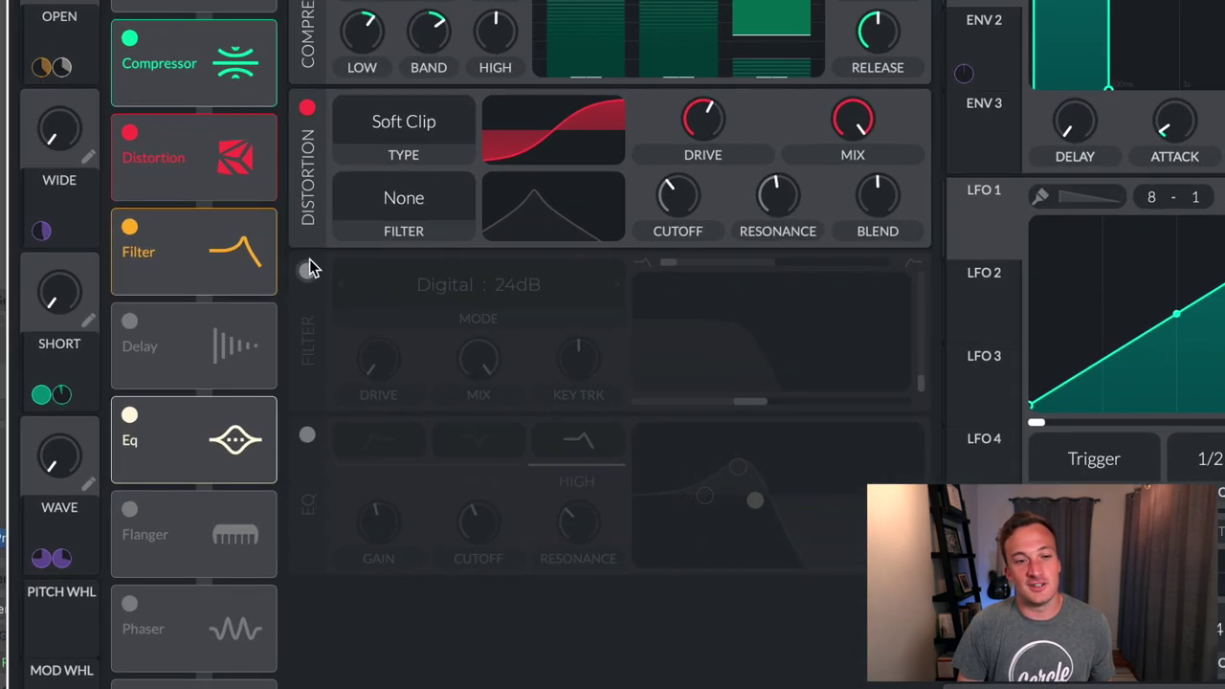
click(307, 270)
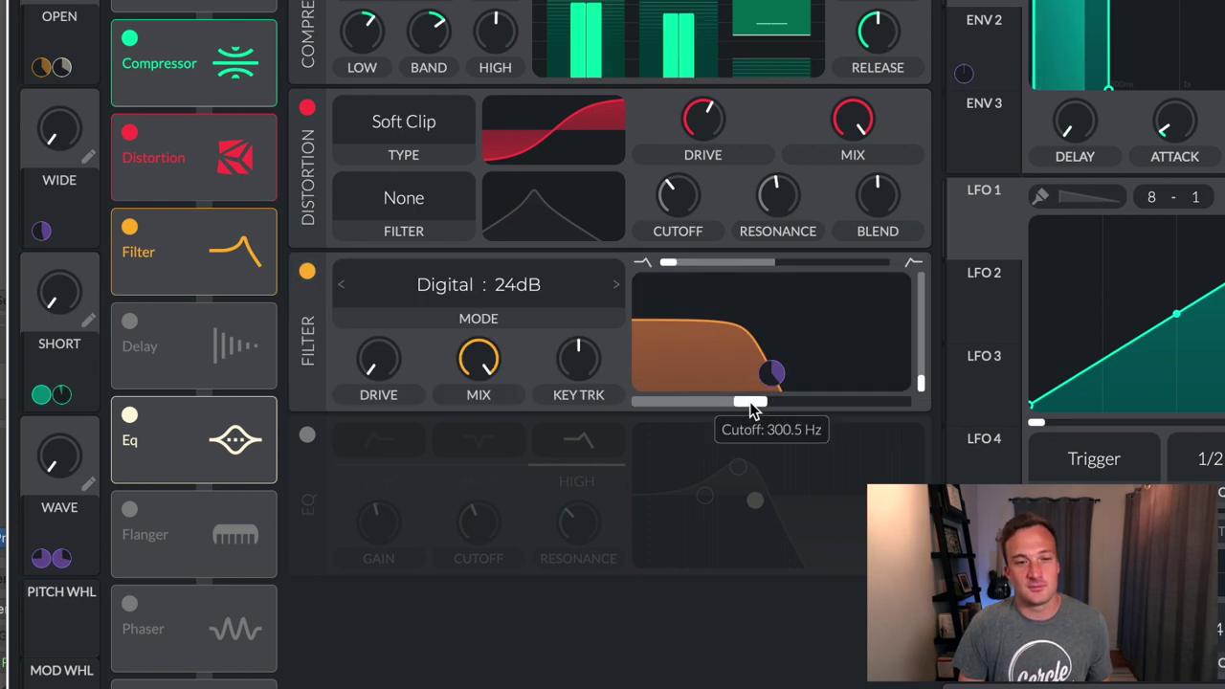
click(306, 436)
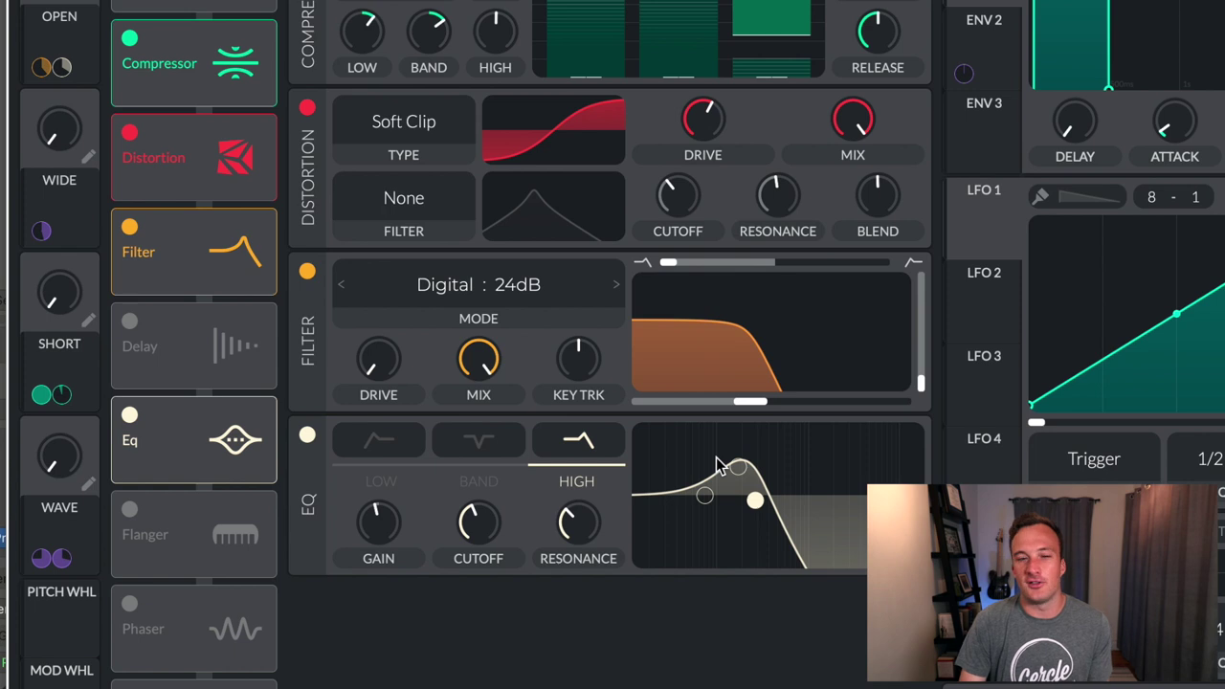
Toggle the bass patch's EQ effect off and on to compare the sound with and without it.
click(306, 436)
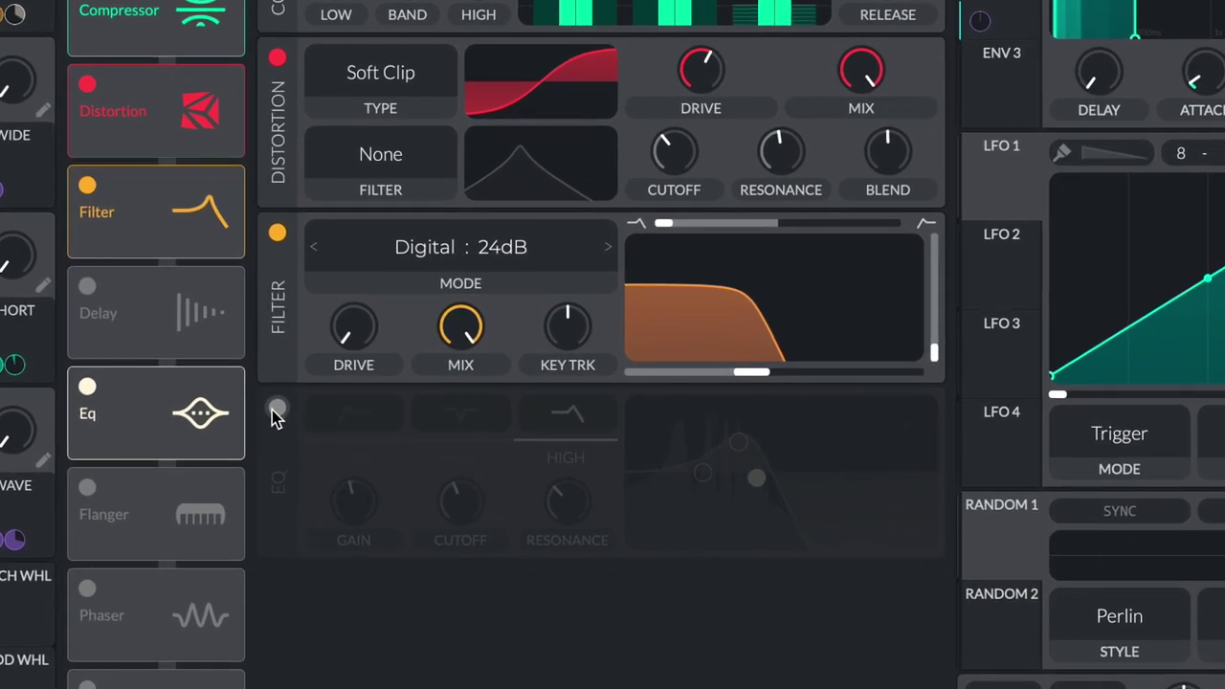
click(284, 425)
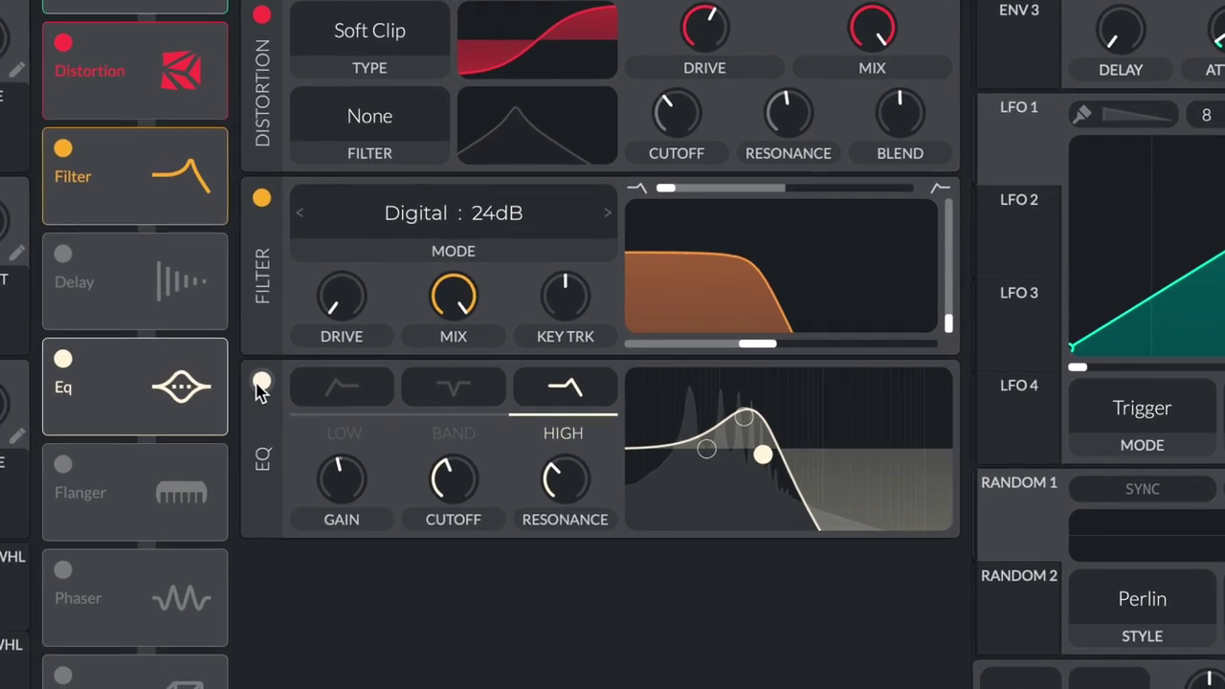
click(269, 395)
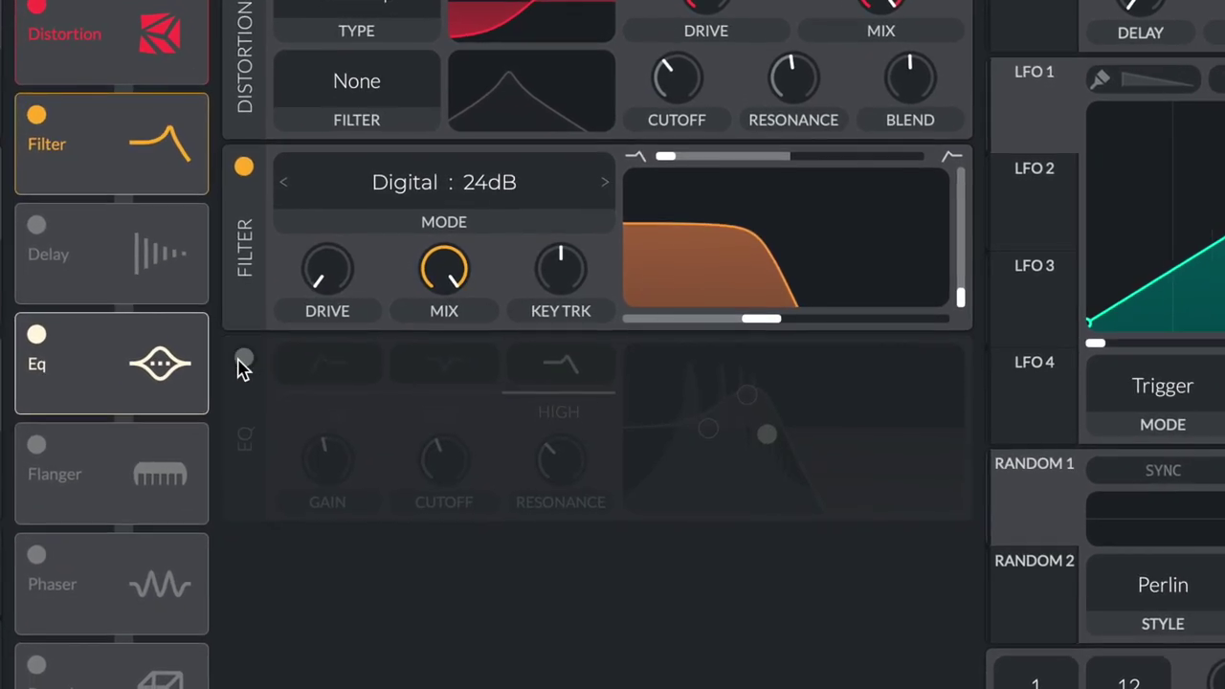
click(253, 371)
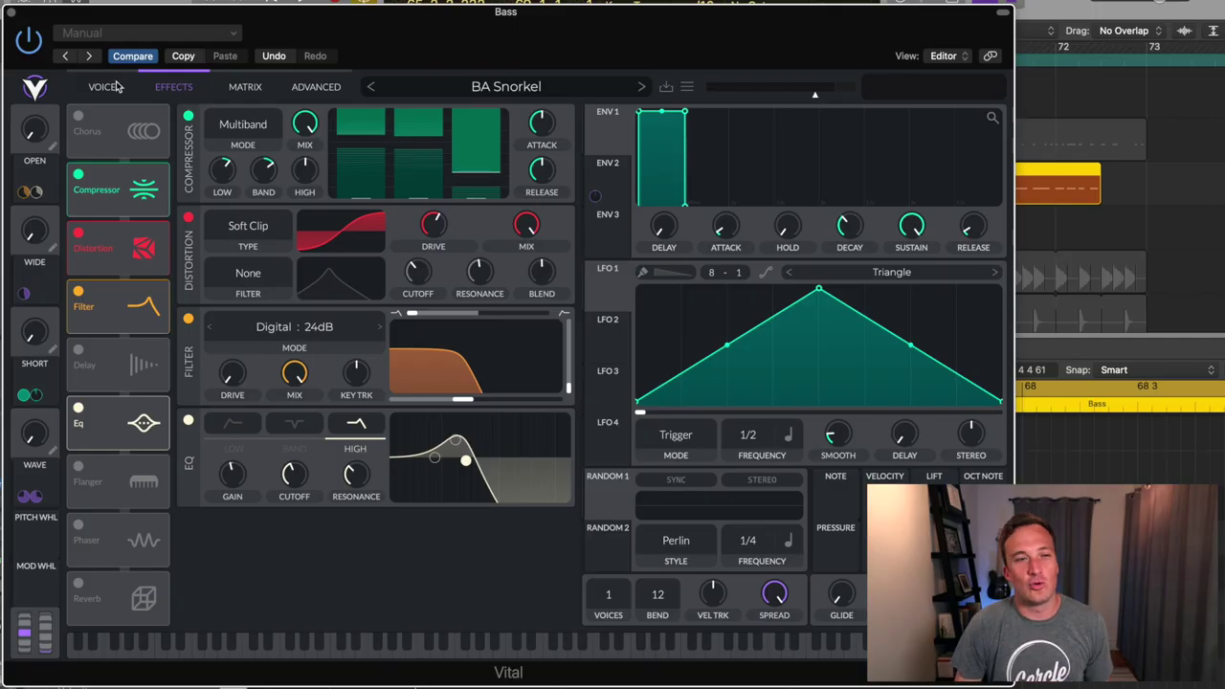
Toggle Filter 1 among the bass patch's voice settings, and audition the bass through the sidechained Pro-C 2 on the Bass Bus.
click(102, 86)
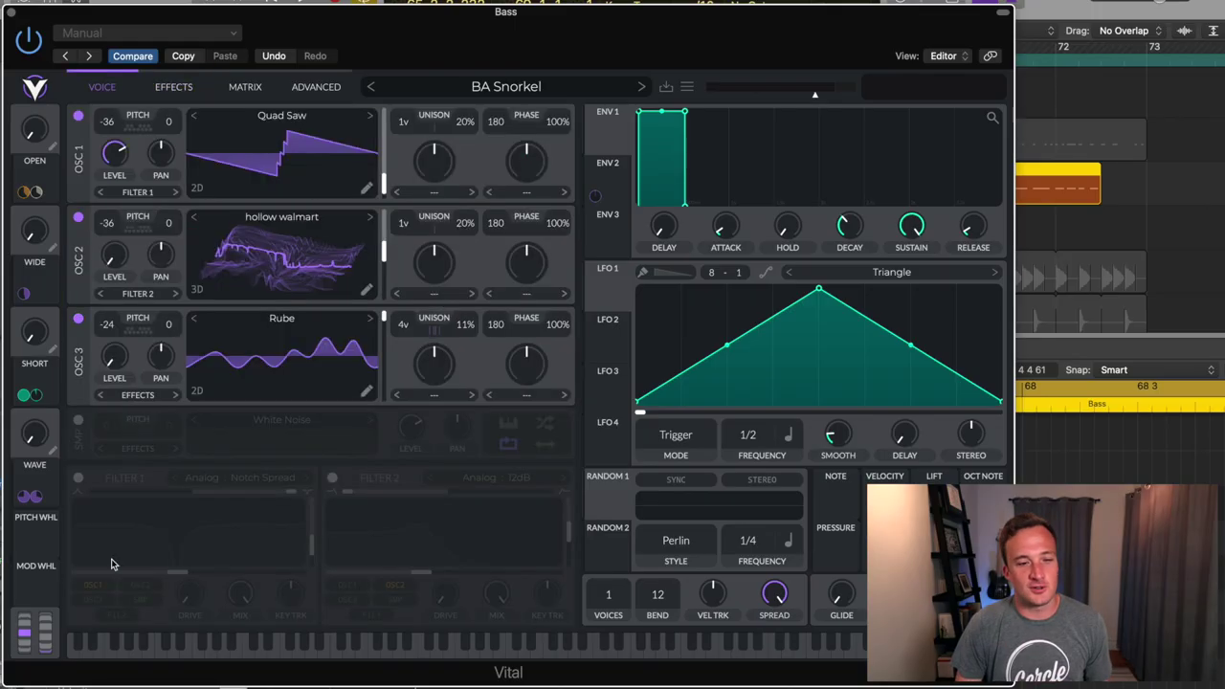
click(79, 478)
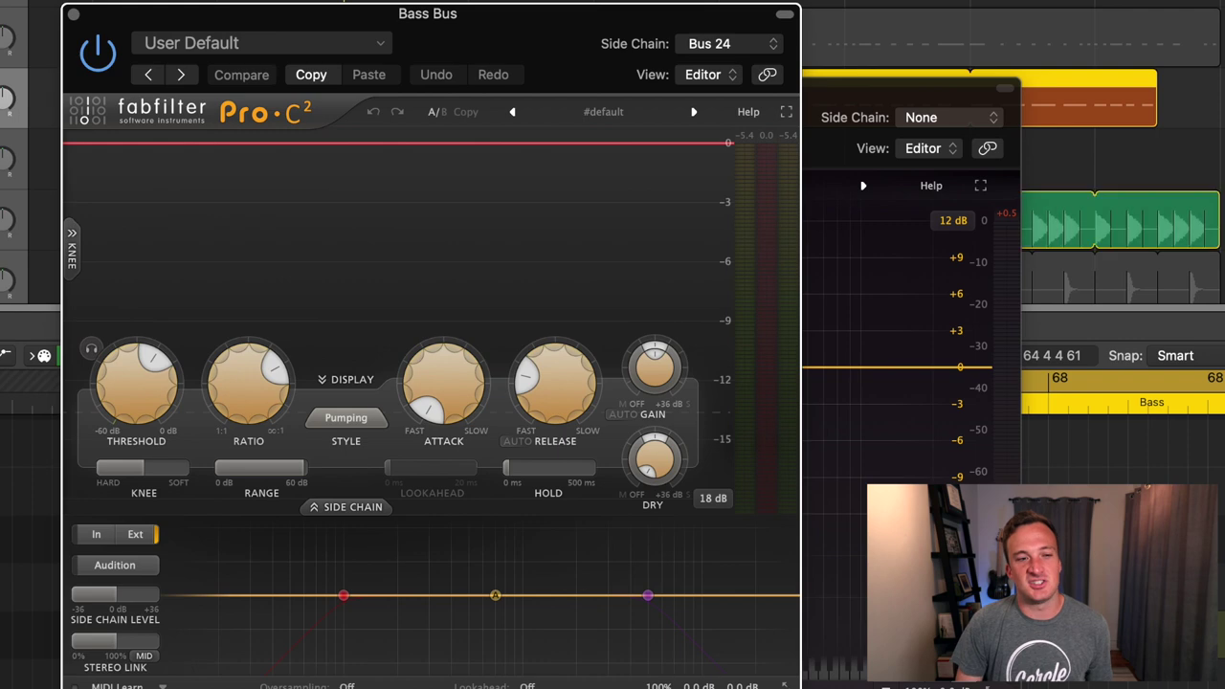
key(space)
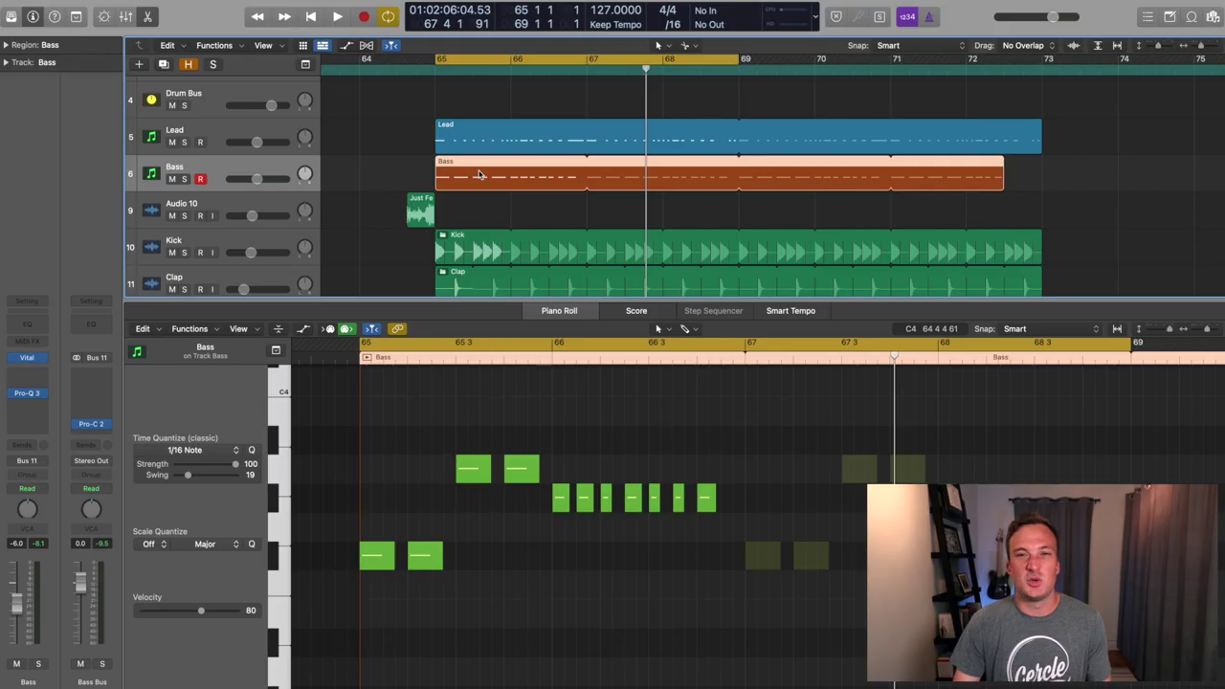
Compare the note patterns of the Lead and Bass regions by switching between them in the Piano Roll.
click(486, 129)
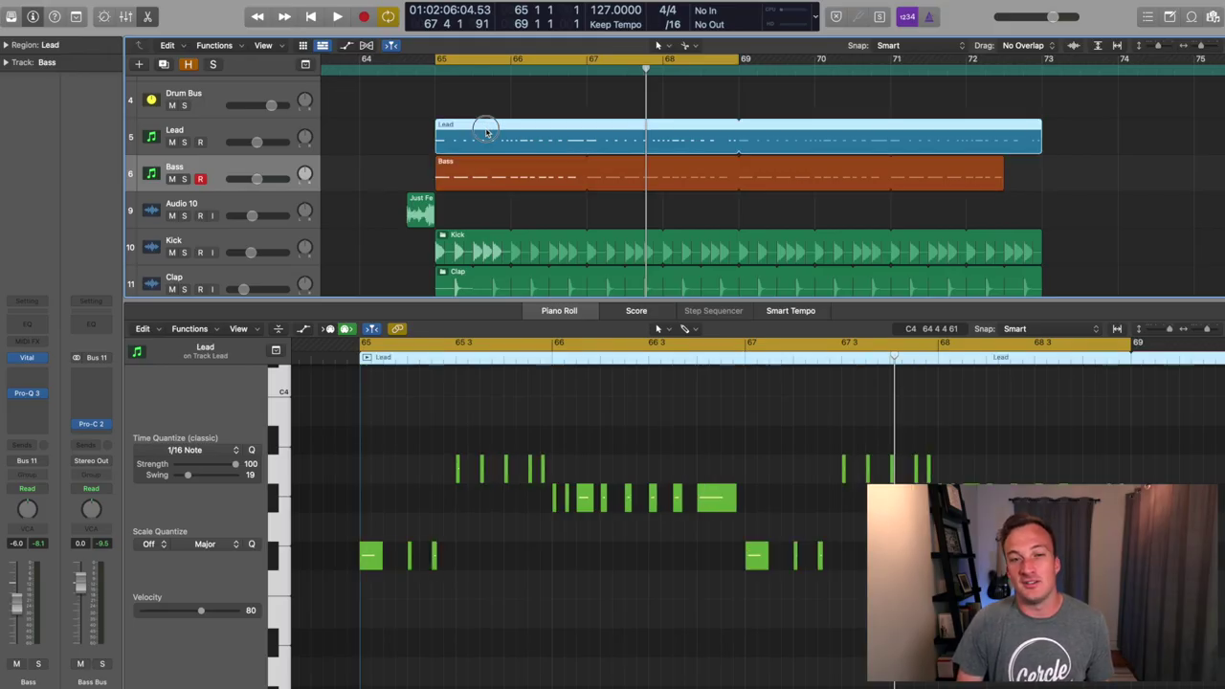
click(481, 177)
click(478, 139)
click(477, 172)
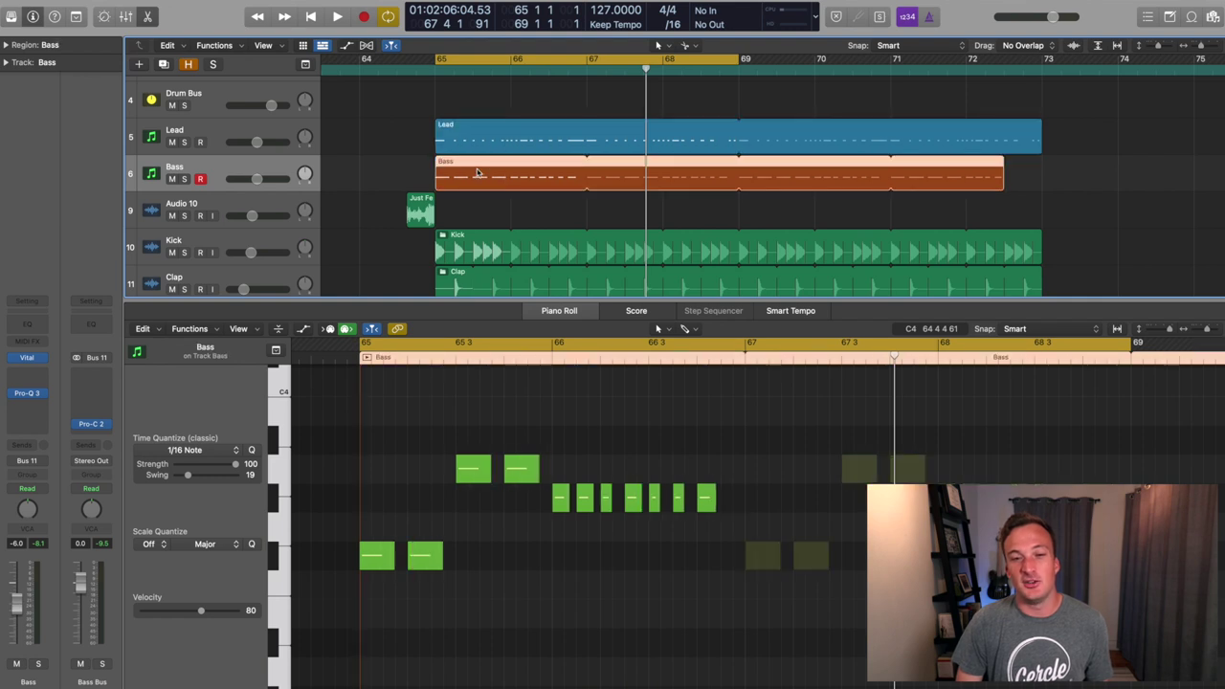
click(472, 134)
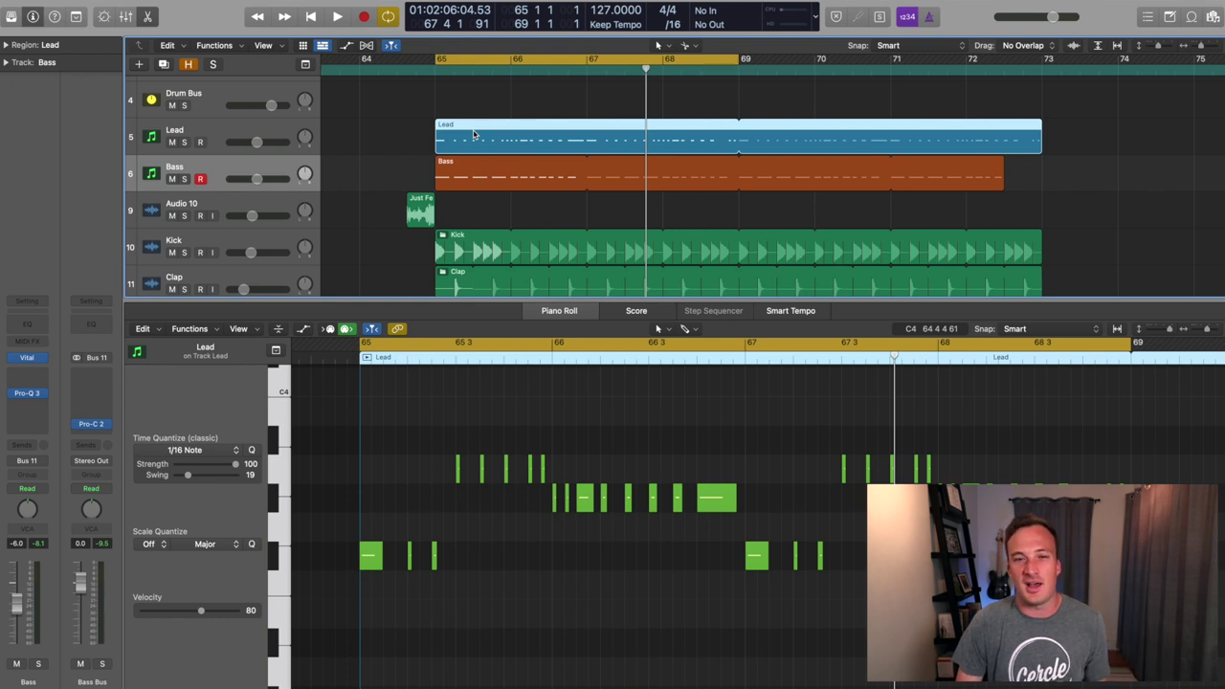
Play the Lead and Bass soloed, and try the Fixed Note Length transform on the Lead's notes with a length of 0 0 1 0.
key(ctrl+s)
key(space)
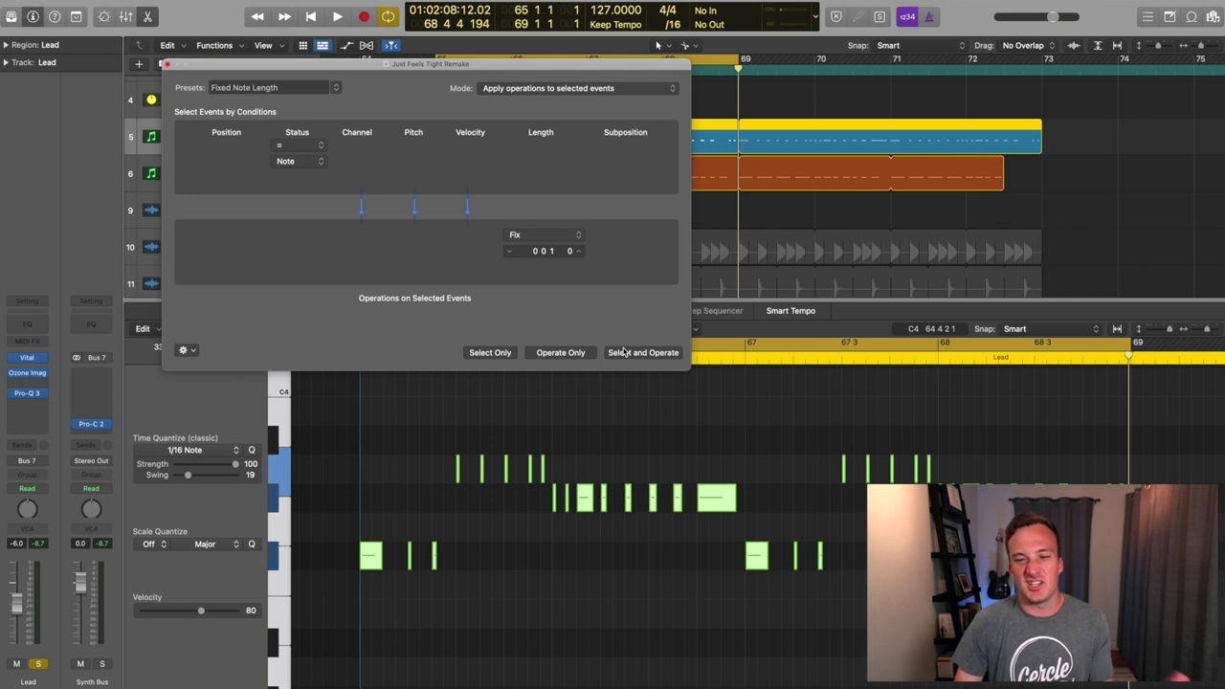
click(639, 352)
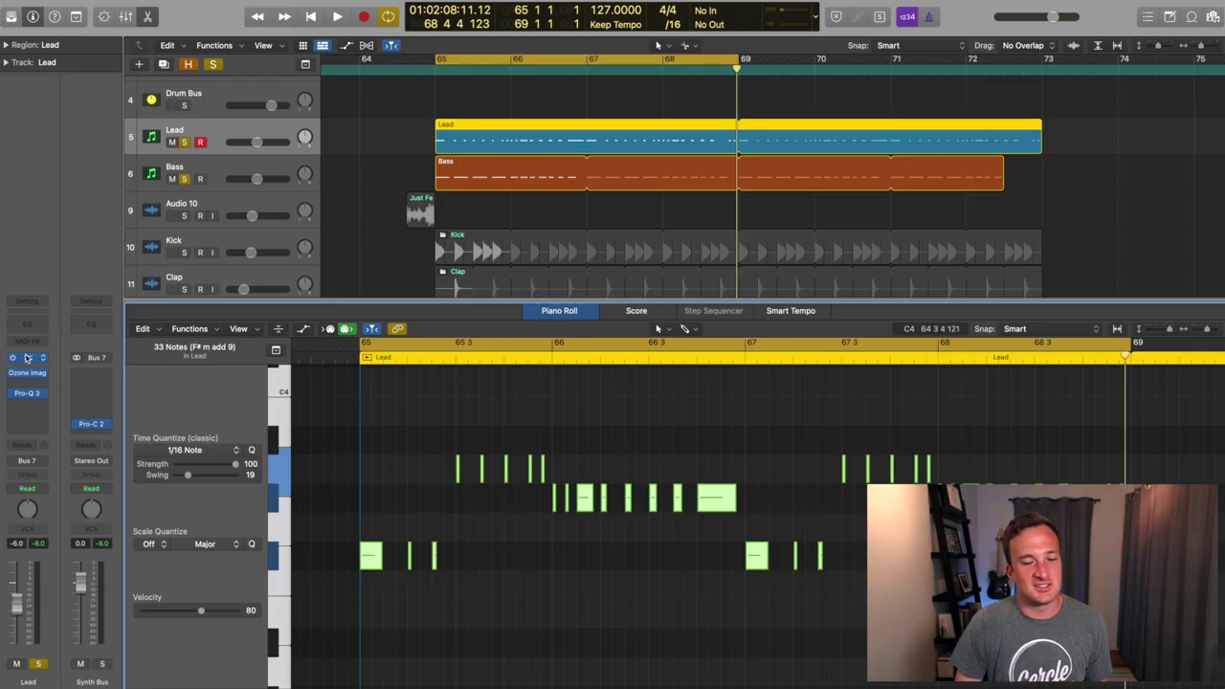
Inspect the effects of the Lead's Vital patch and turn its Phase and Industrial macros down.
click(37, 359)
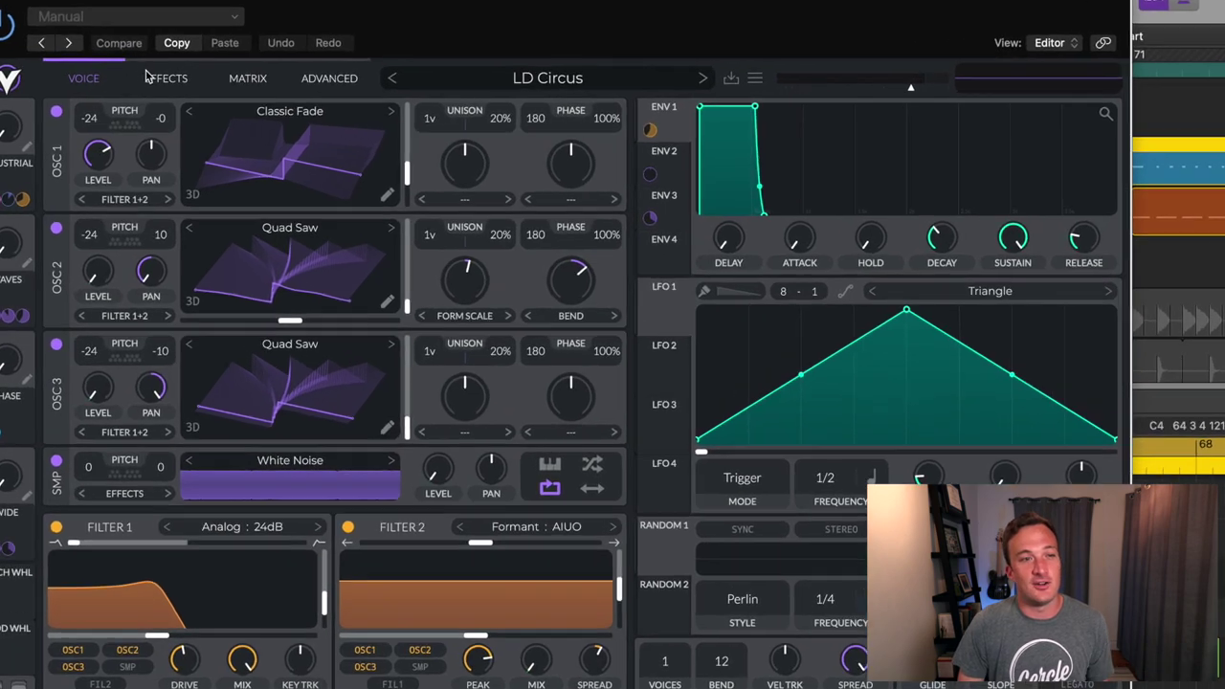
click(177, 87)
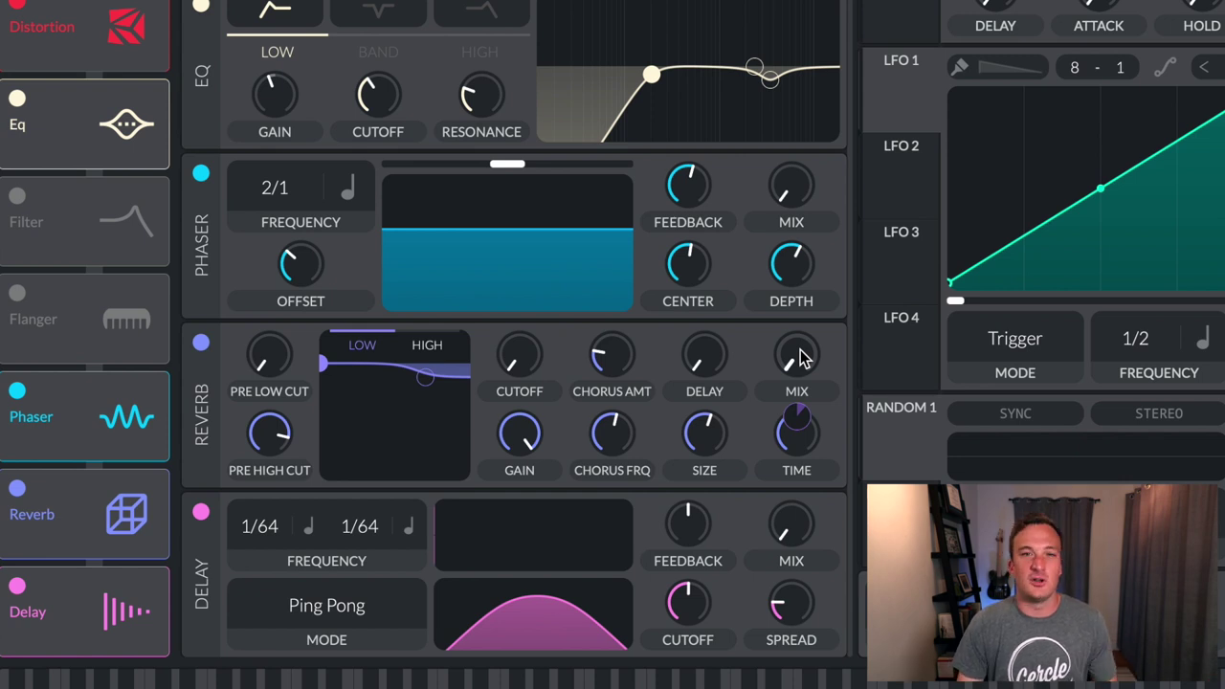
drag(802, 358, 779, 560)
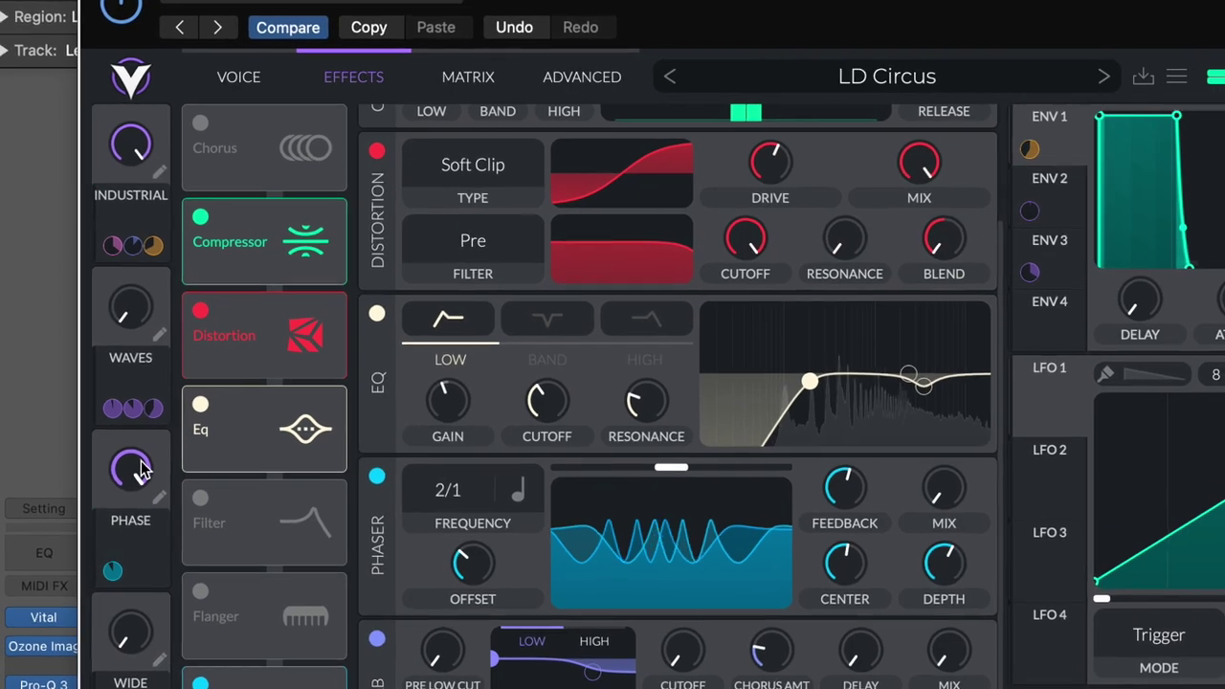
drag(88, 422, 95, 514)
drag(136, 144, 125, 293)
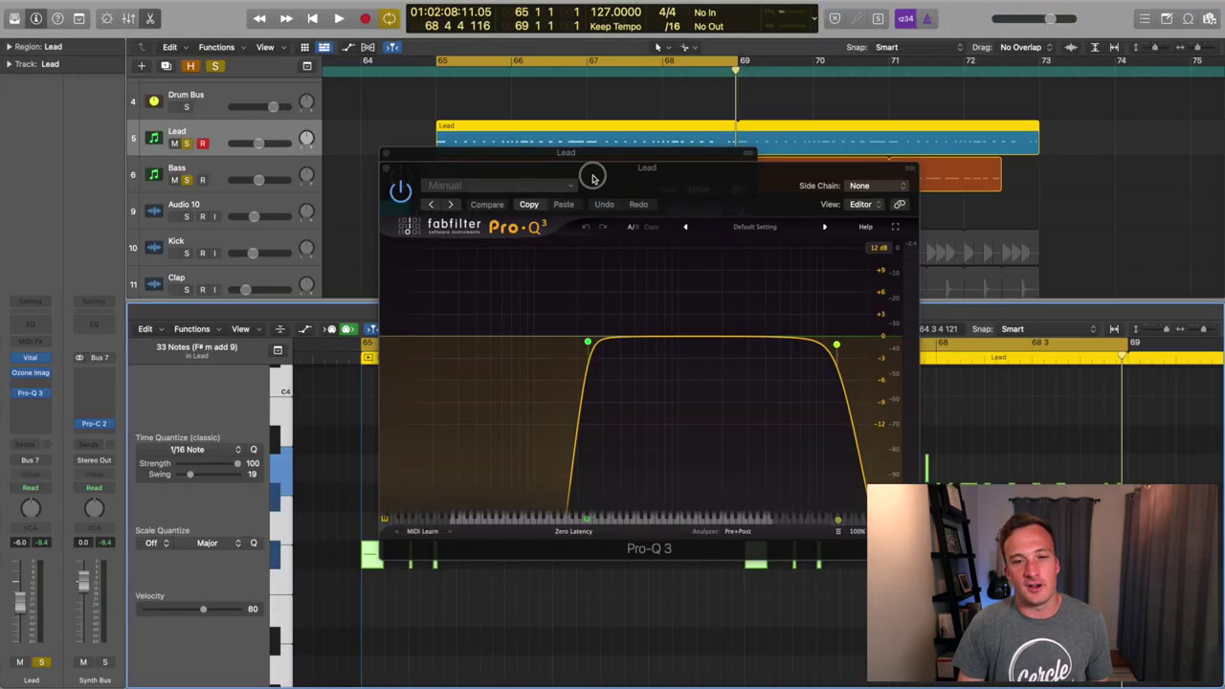
Examine the Lead's Pro-Q 3 low-cut and high-cut curve during playback, and close the plugin.
drag(592, 178, 488, 153)
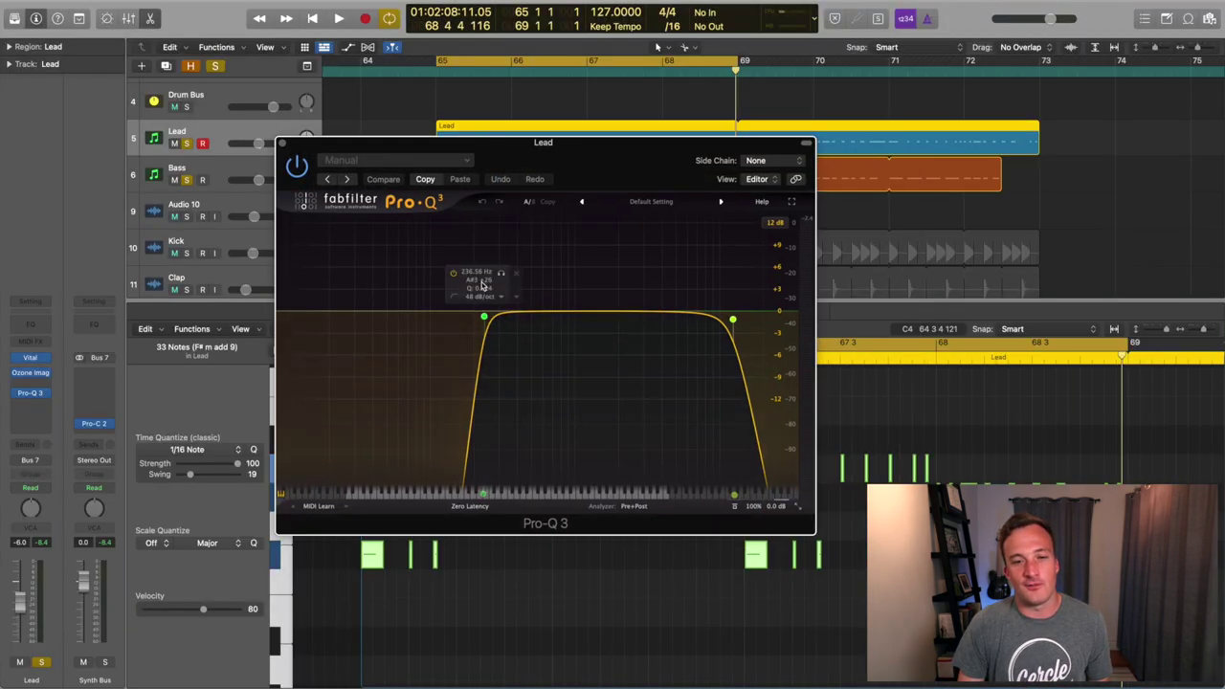
key(space)
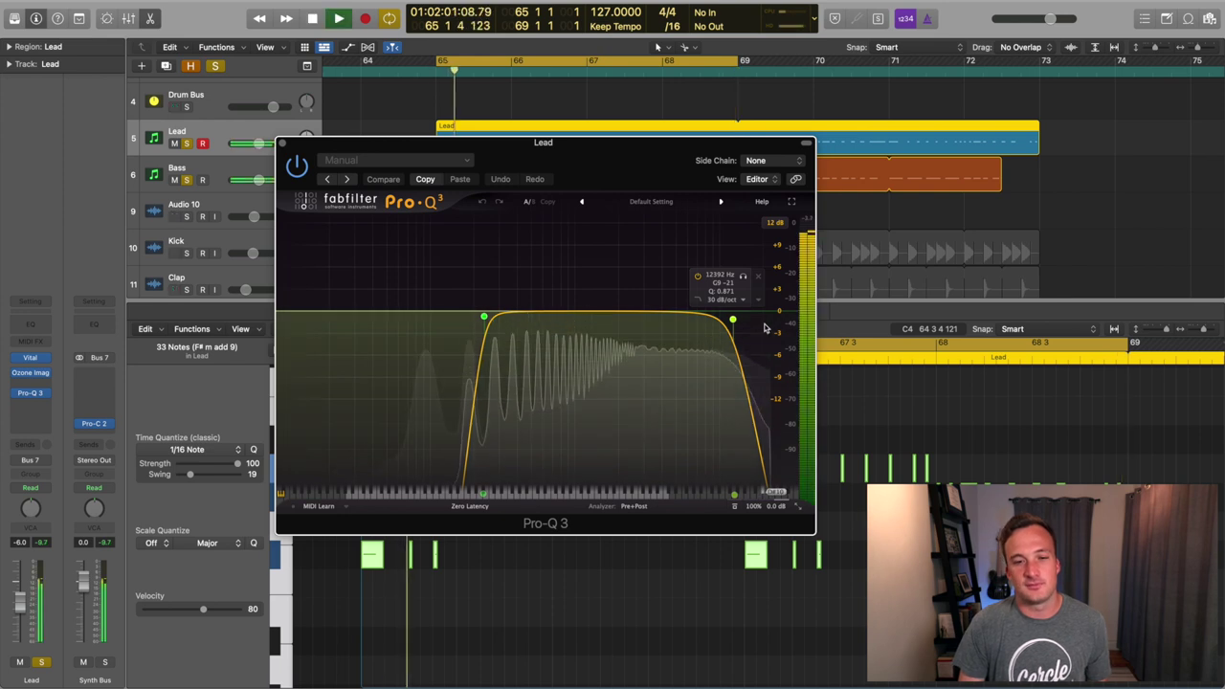
key(super+w)
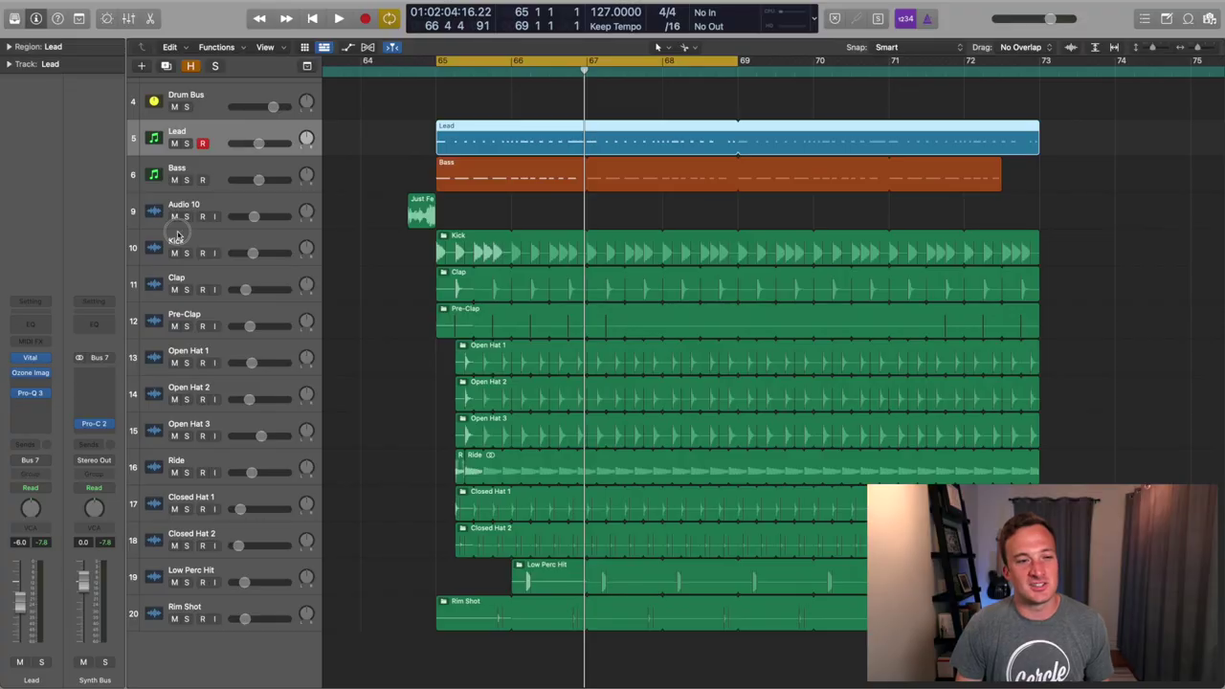
Solo the Kick track and play it, adding the Clap and Pre-Clap tracks to the solo one after another.
click(177, 239)
click(187, 253)
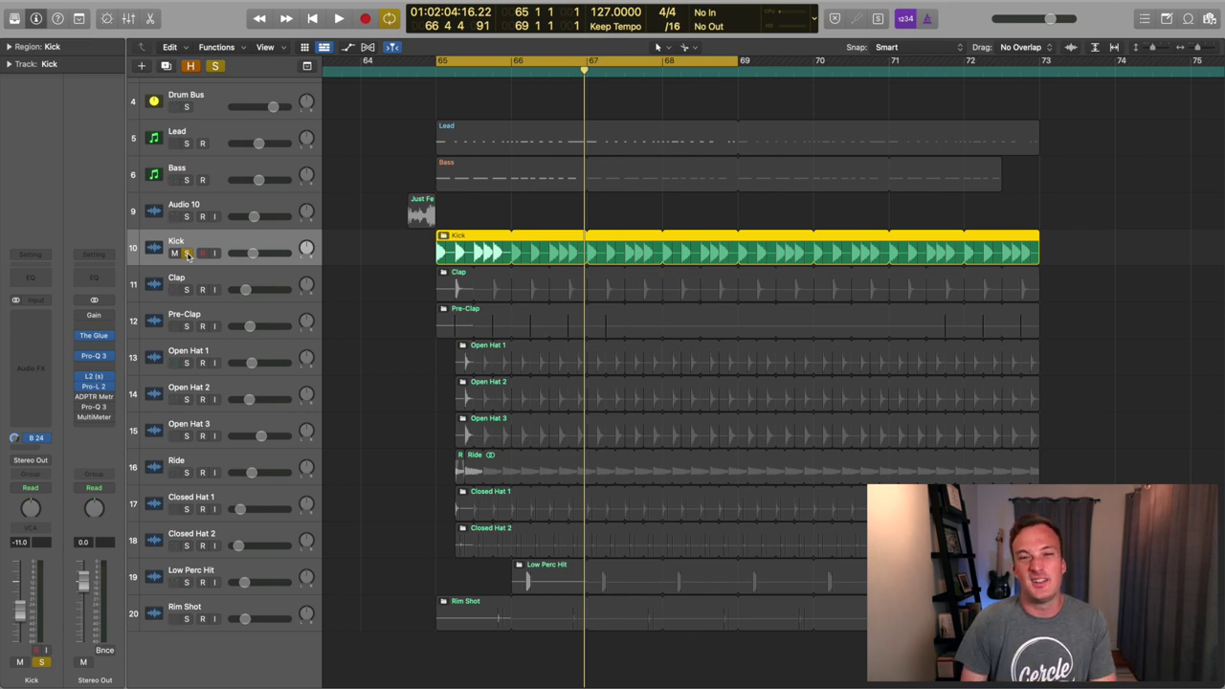
key(space)
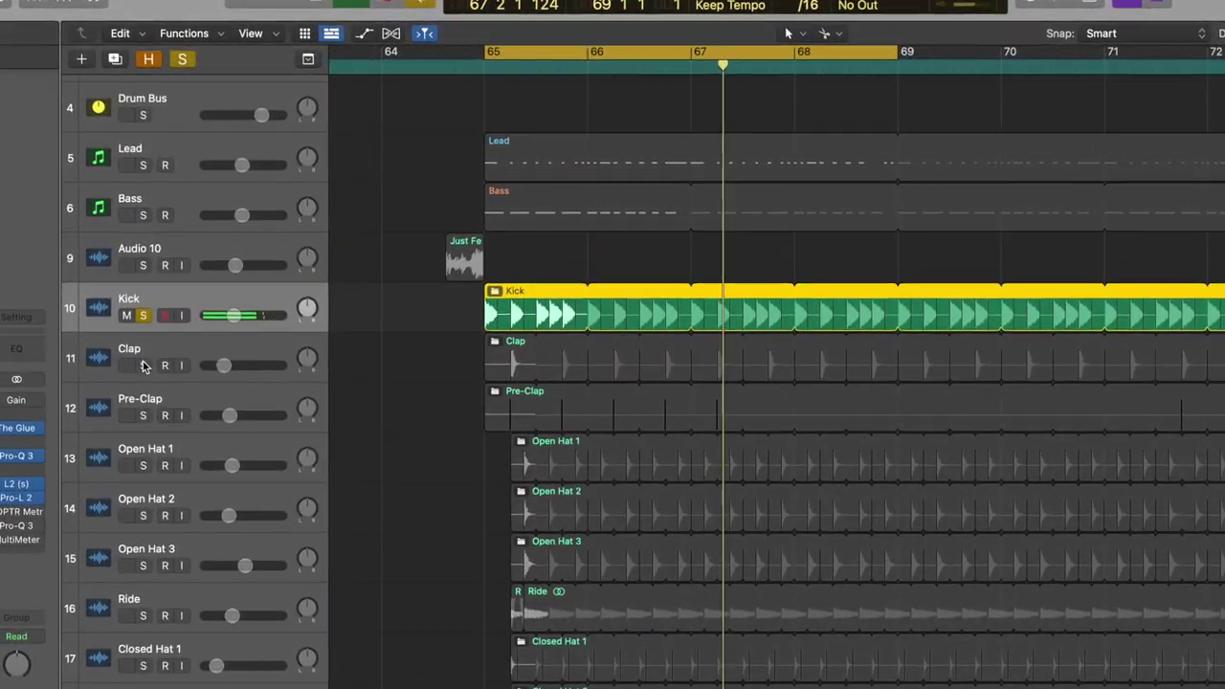
click(148, 342)
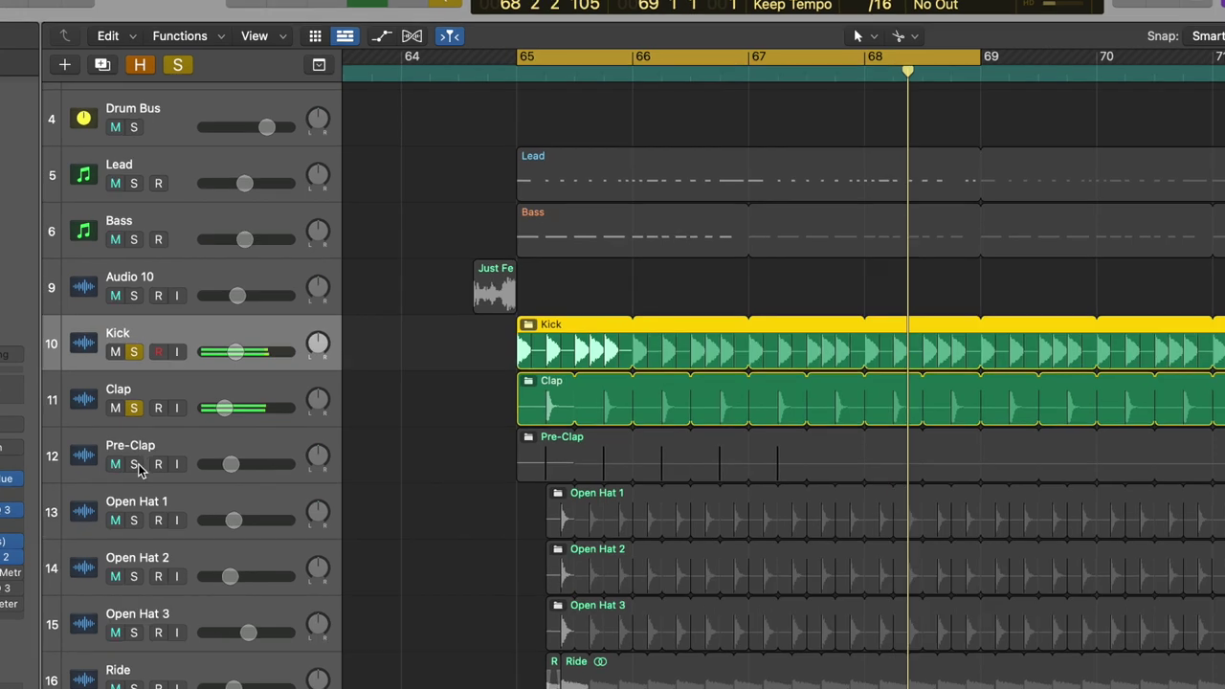
click(139, 440)
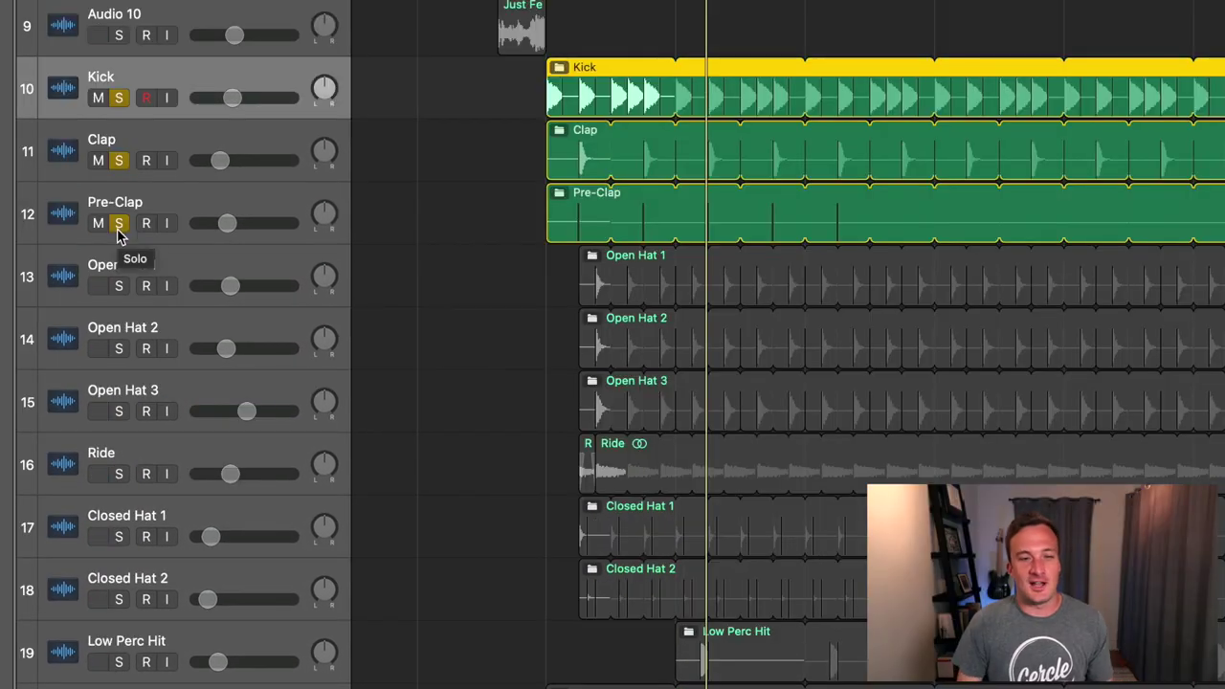
Clear the kick and clap solos and audition Open Hat 1 and Open Hat 2, individually and together.
alt+click(118, 226)
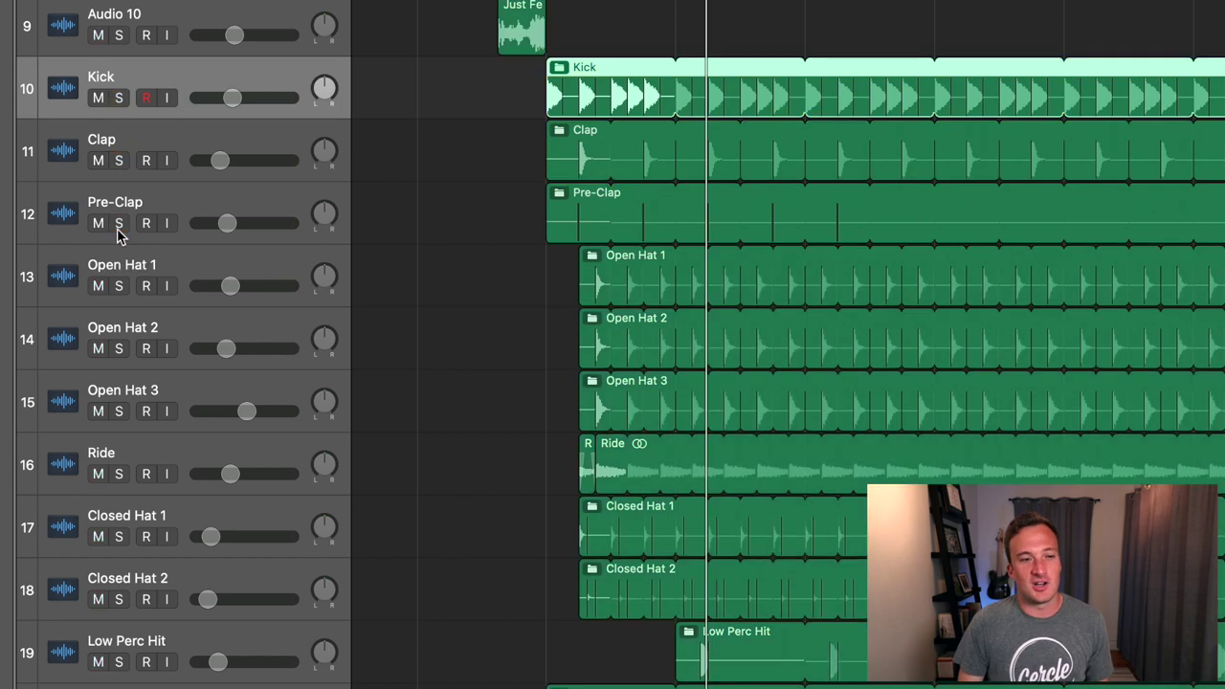
click(119, 287)
key(space)
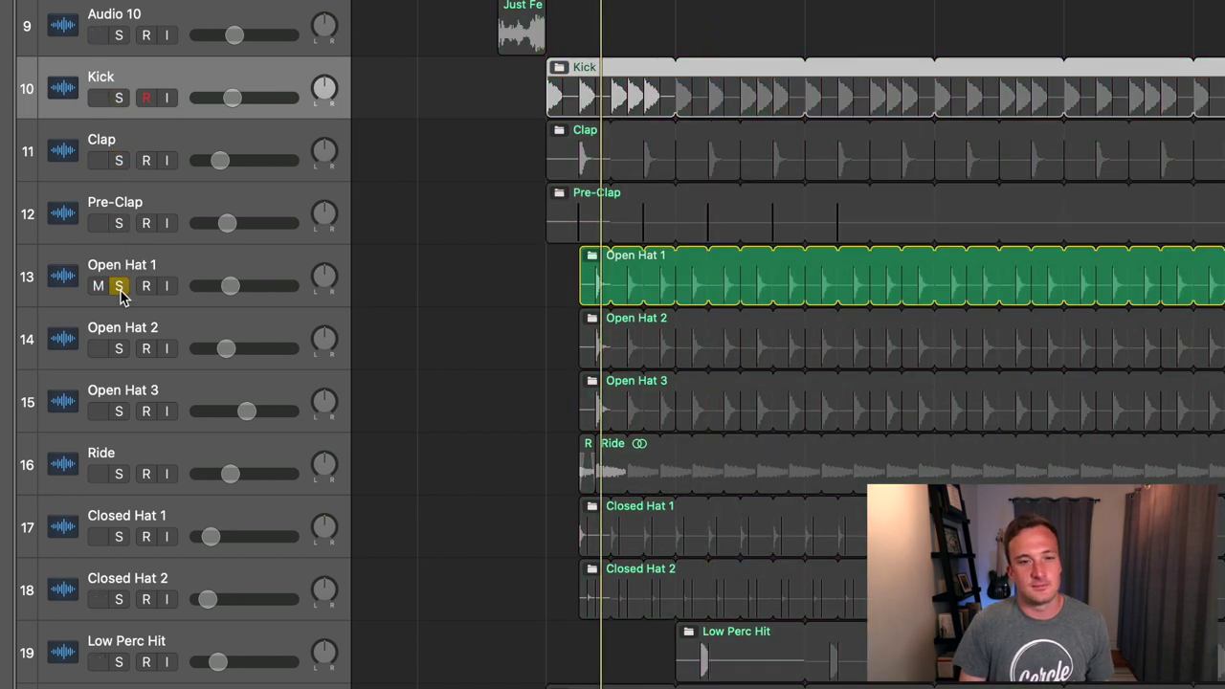
click(119, 349)
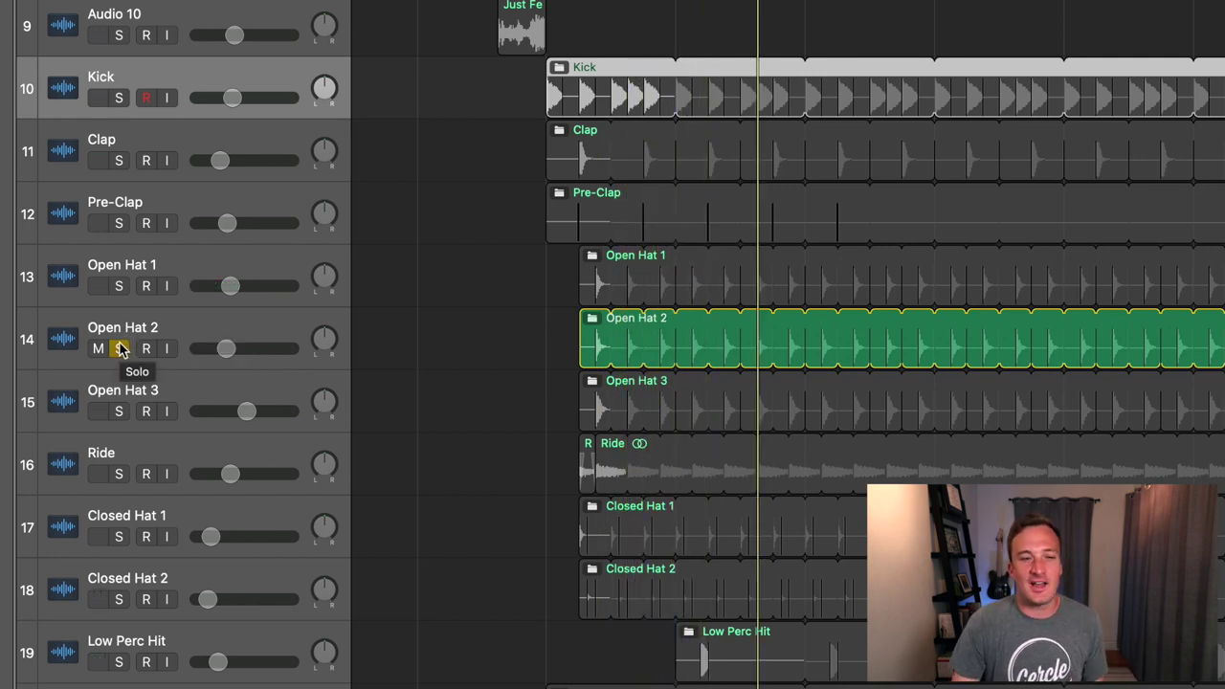
click(118, 286)
key(space)
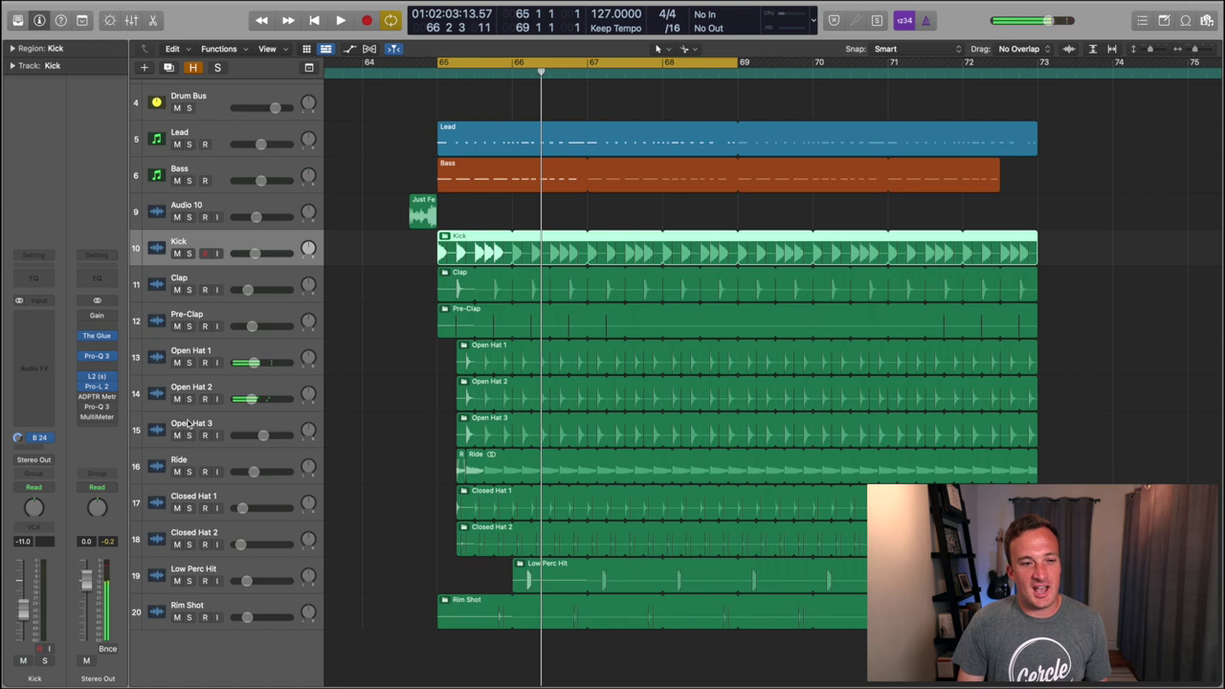
Solo Open Hat 3 and examine its Pro-Q 3 curve during playback, adding Open Hat 1 and Open Hat 2 to the solo, and close the plugin.
click(189, 436)
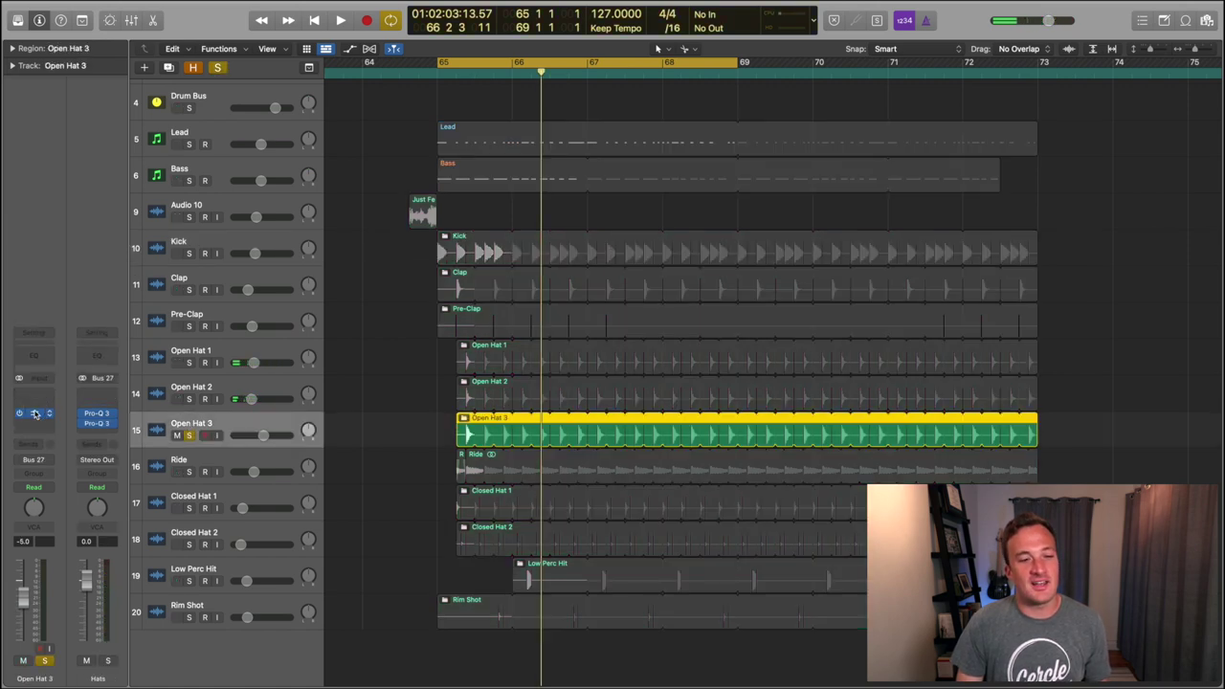
click(35, 413)
key(space)
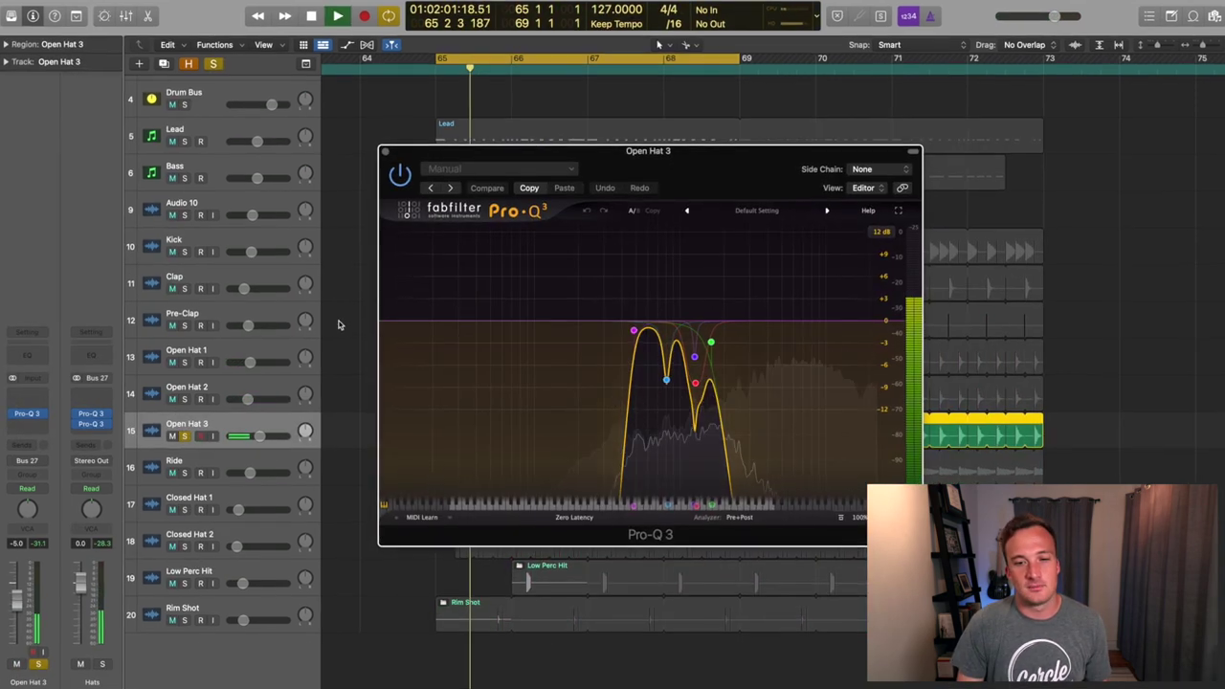
drag(154, 358, 154, 398)
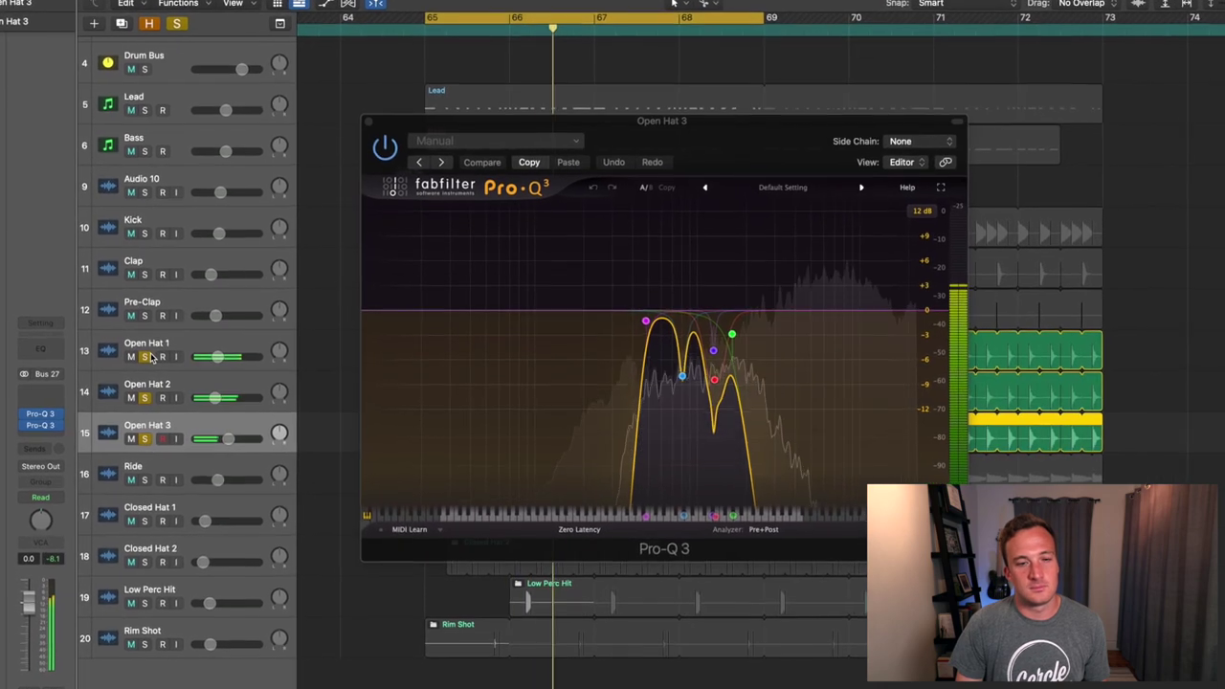
click(357, 97)
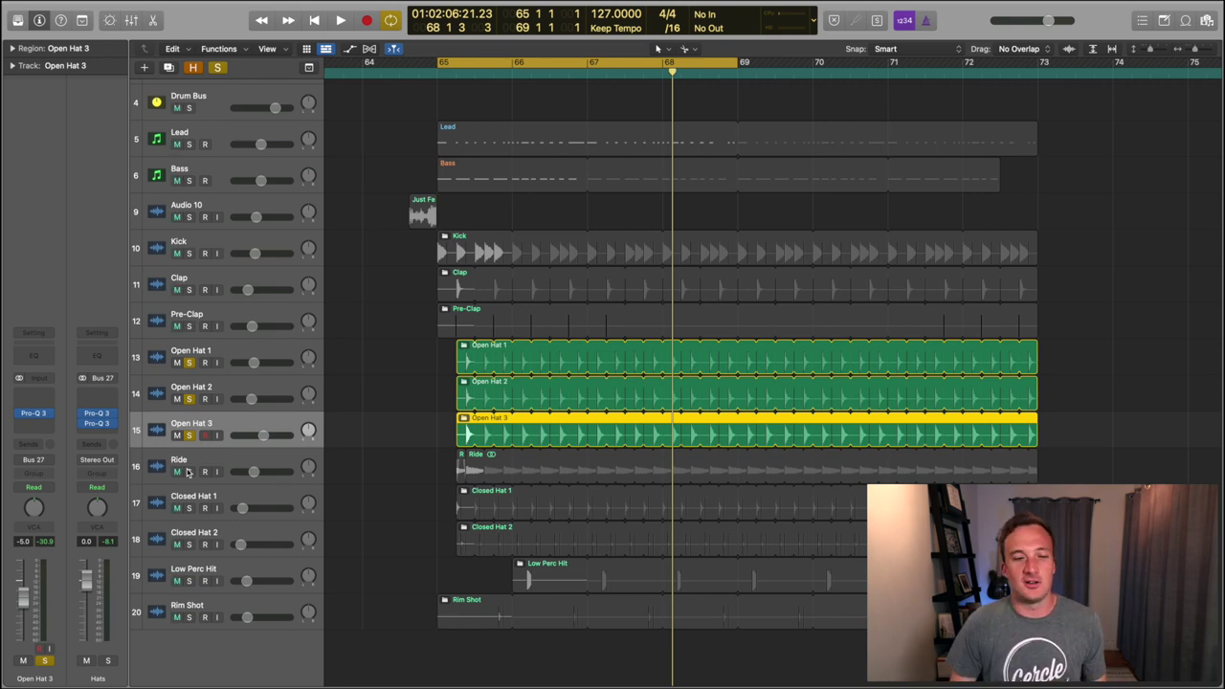
Audition the Ride with the soloed open hats, clear all solos, and compare the full mix with the Ride muted and unmuted.
click(189, 471)
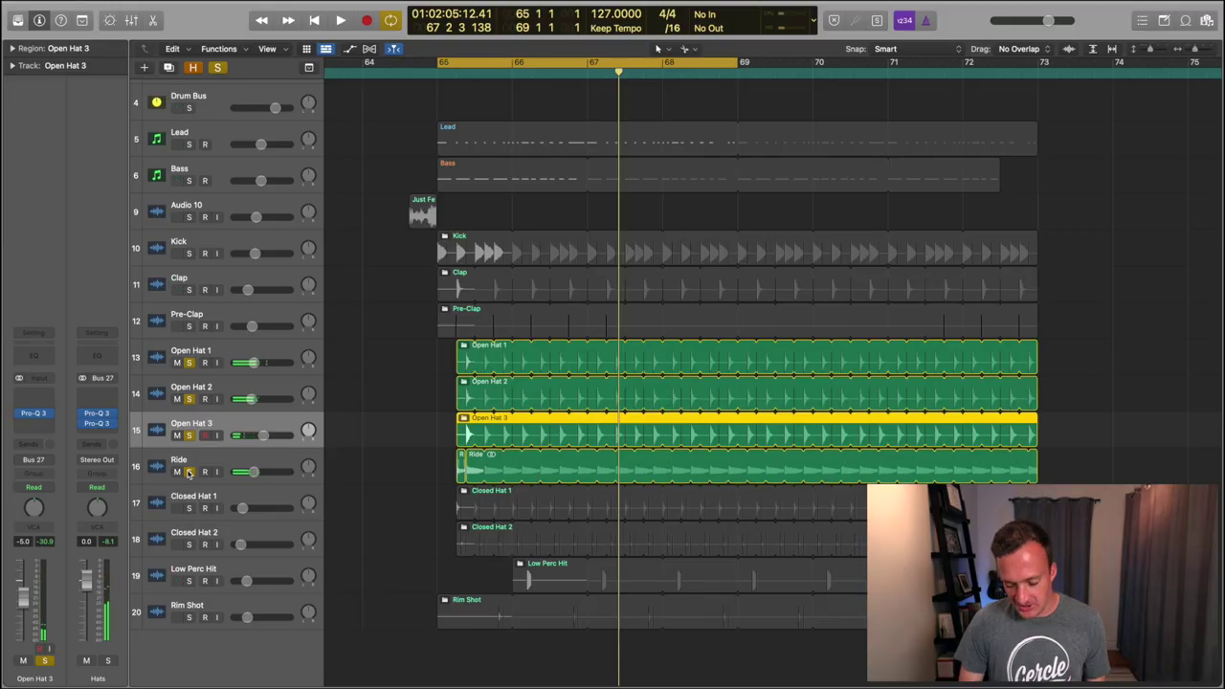
alt+click(188, 472)
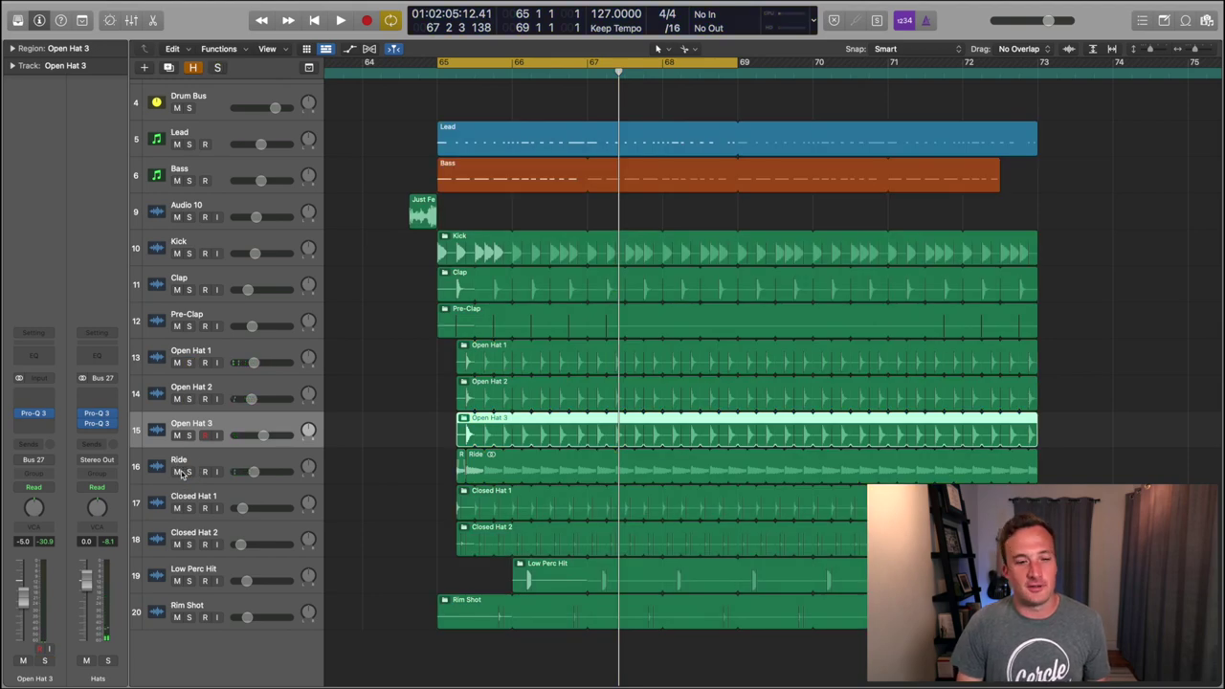
click(177, 473)
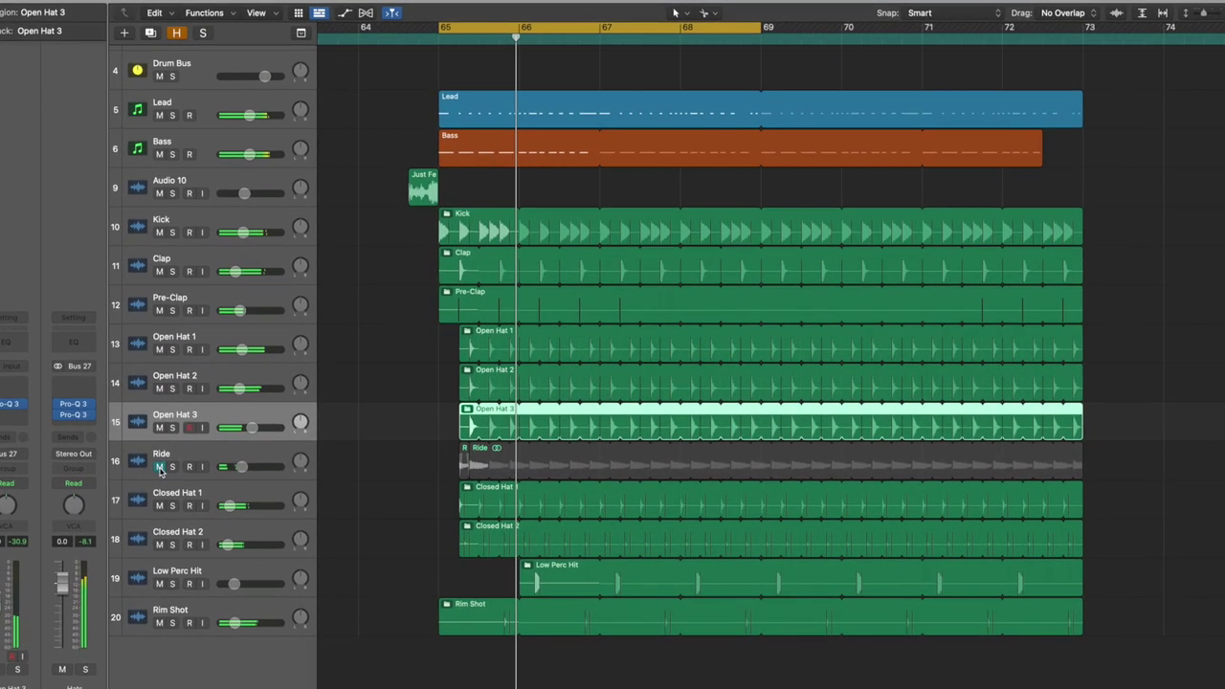
click(160, 467)
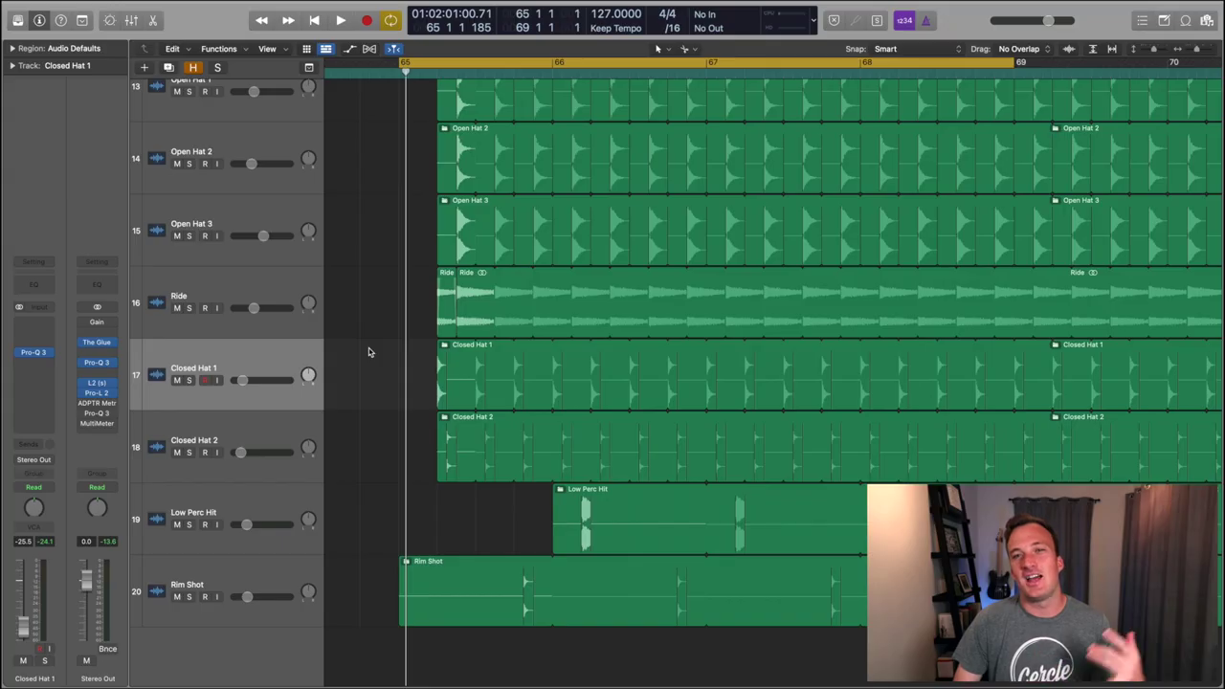
Solo the Closed Hat 1, Closed Hat 2, Low Perc Hit and Rim Shot tracks together and play them.
drag(189, 380, 188, 490)
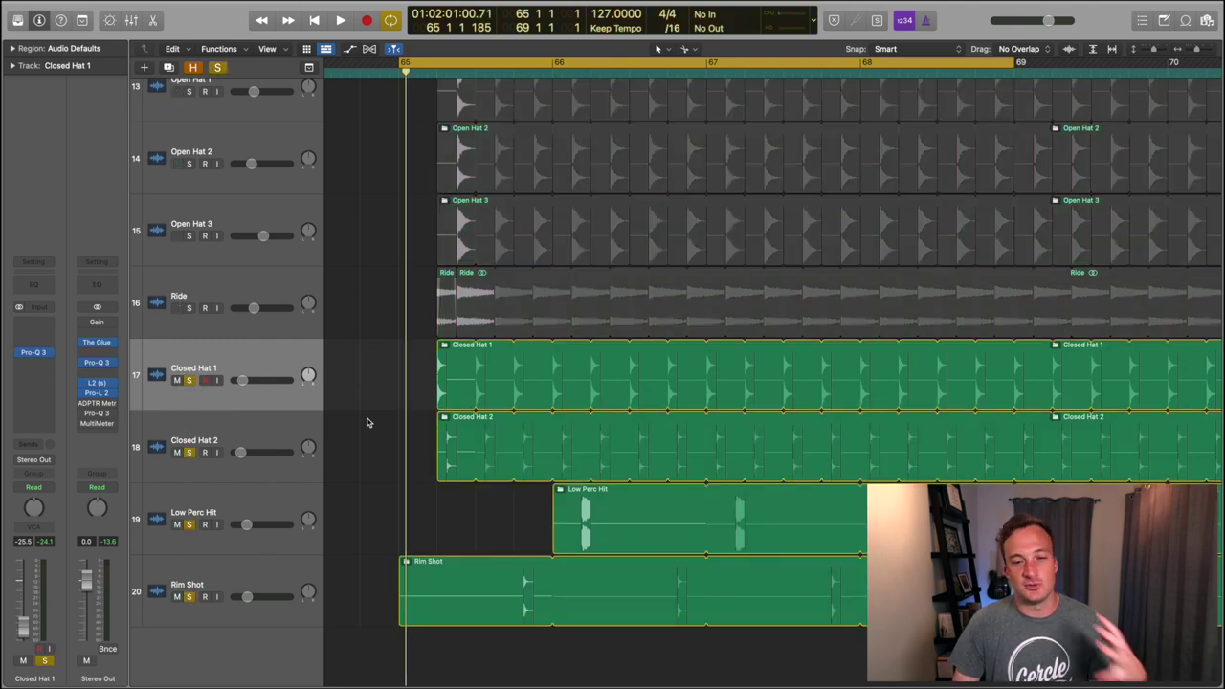
key(space)
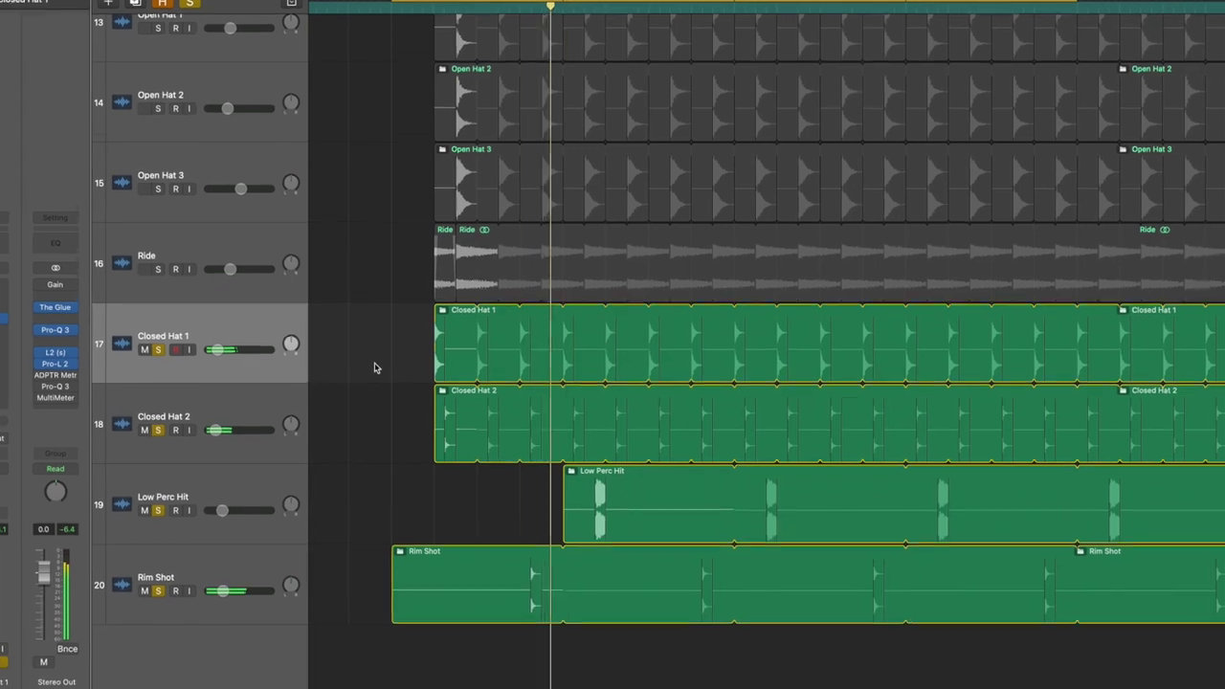